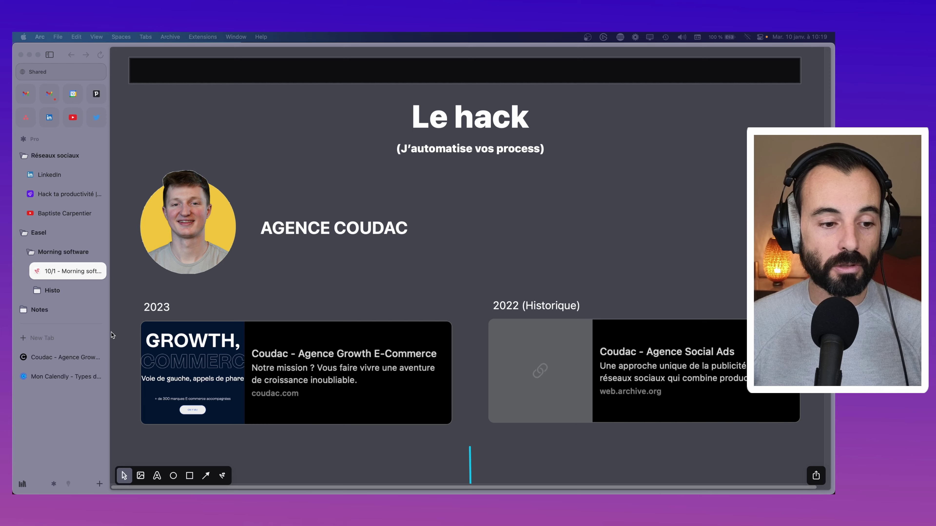
Open the Coudac agency website and examine its homepage, from the headline and client logos to the growth equation section
left_click(68, 357)
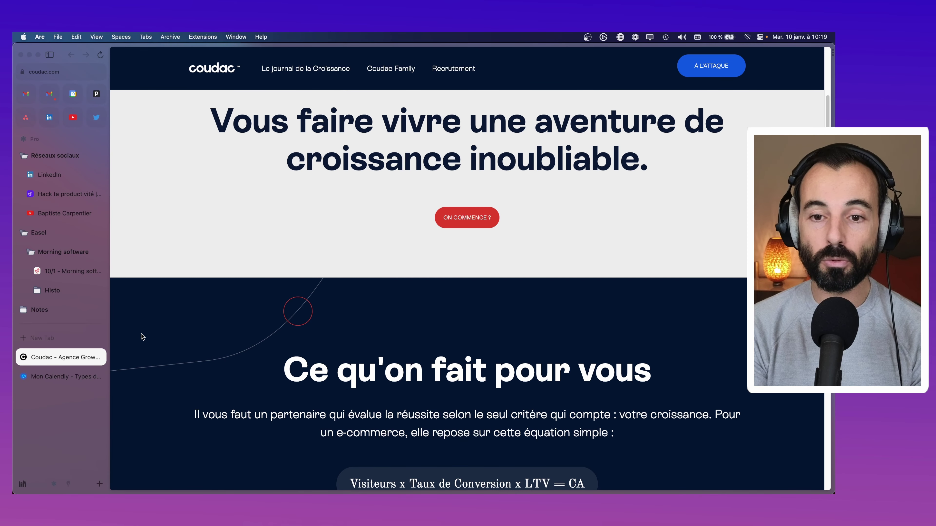
scroll(367, 261, "up", 5)
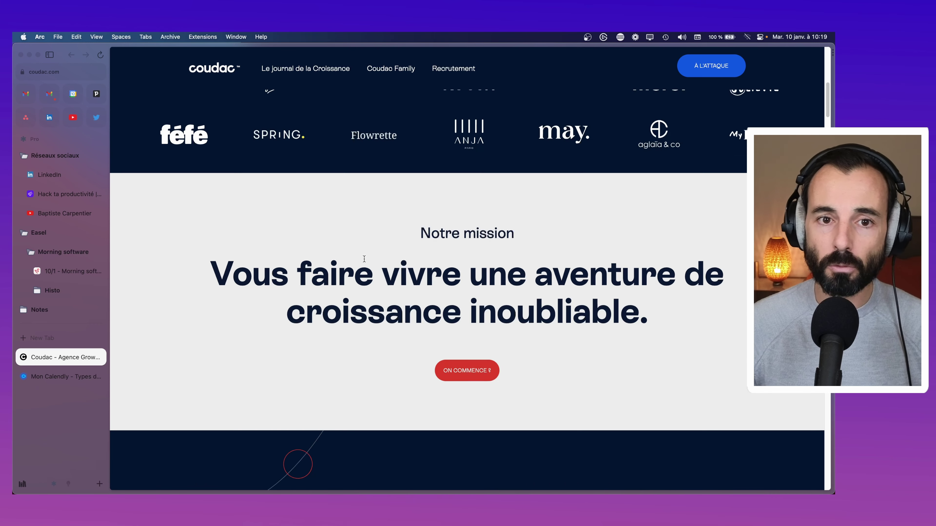
scroll(367, 261, "up", 7)
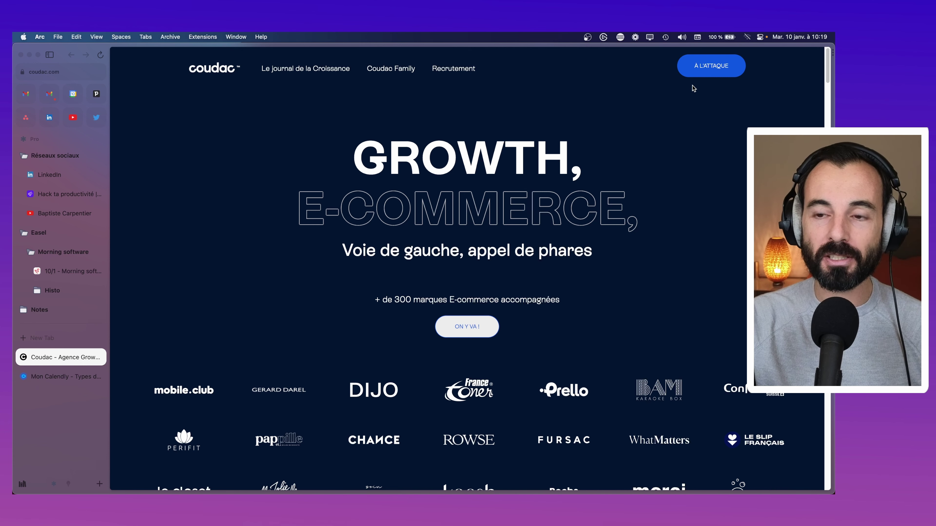
scroll(592, 154, "down", 3)
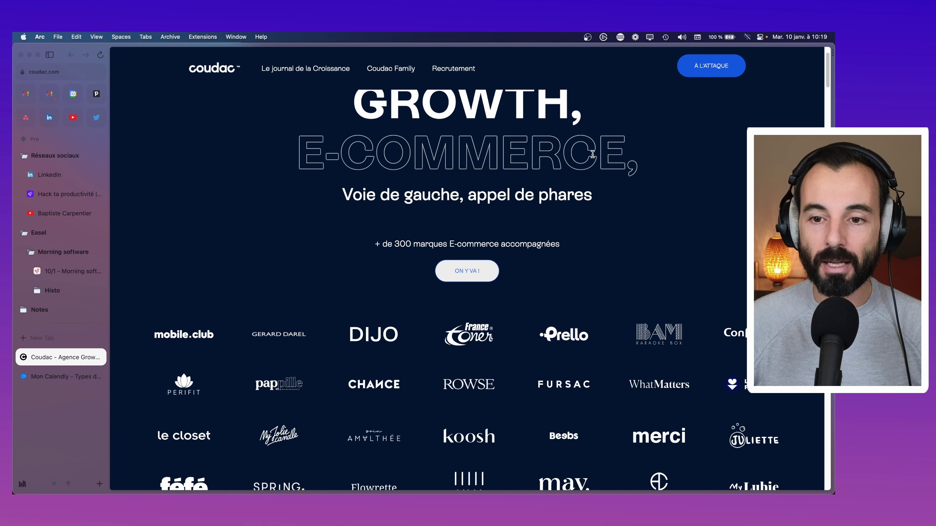
scroll(463, 284, "down", 2)
scroll(464, 285, "down", 15)
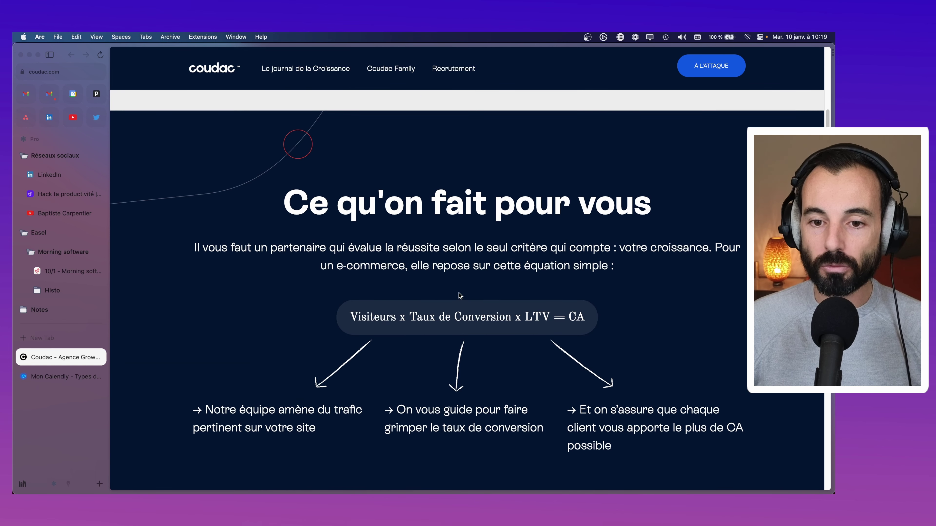
scroll(460, 296, "up", 10)
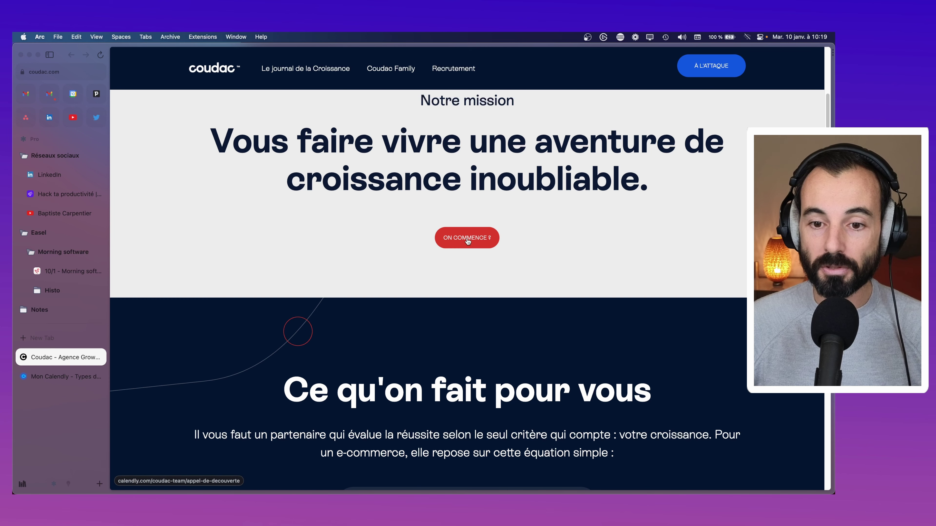
scroll(648, 181, "up", 15)
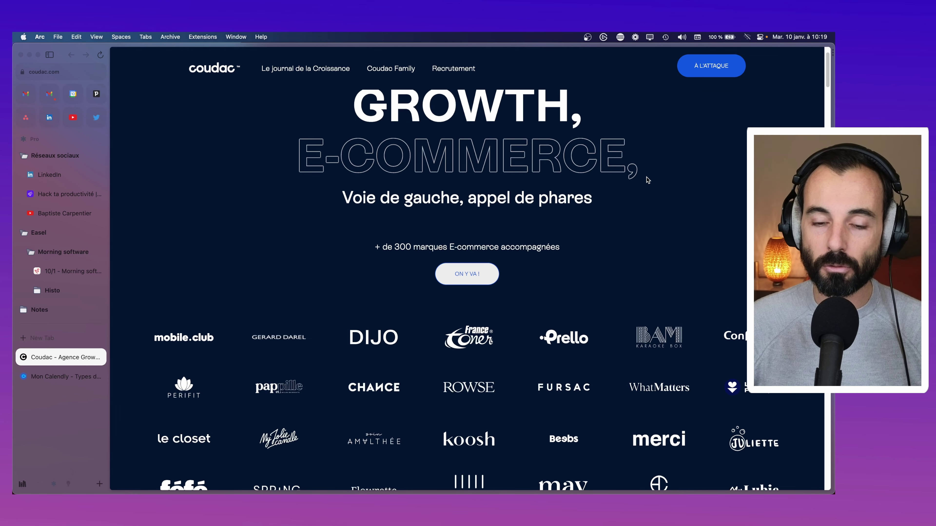
scroll(647, 180, "up", 3)
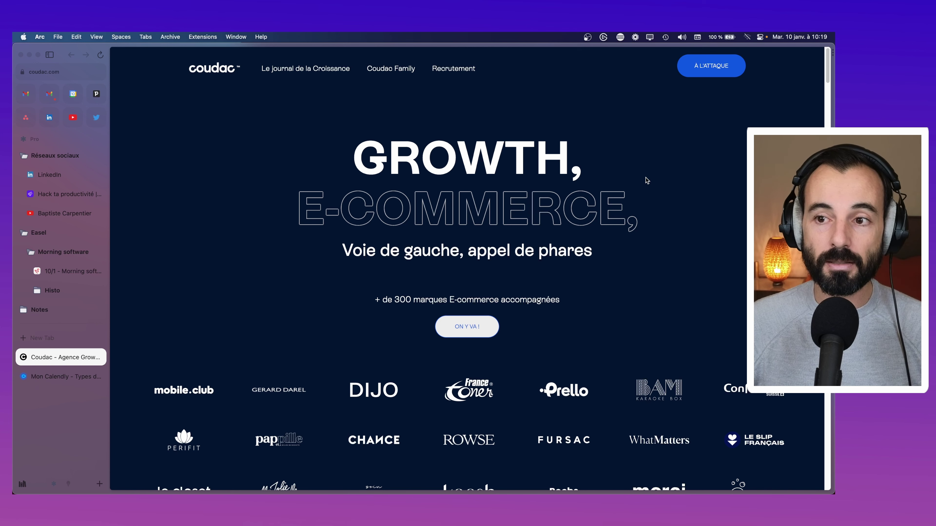
Check where the homepage's "À l'attaque", "On y va !" and "On commence ?" links lead, returning to the homepage each time
left_click(697, 75)
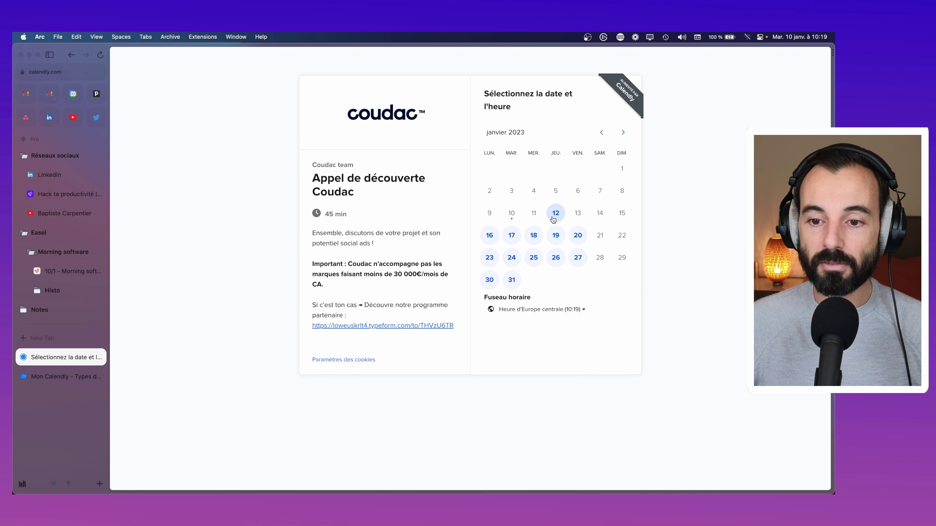
key("super+bracketleft")
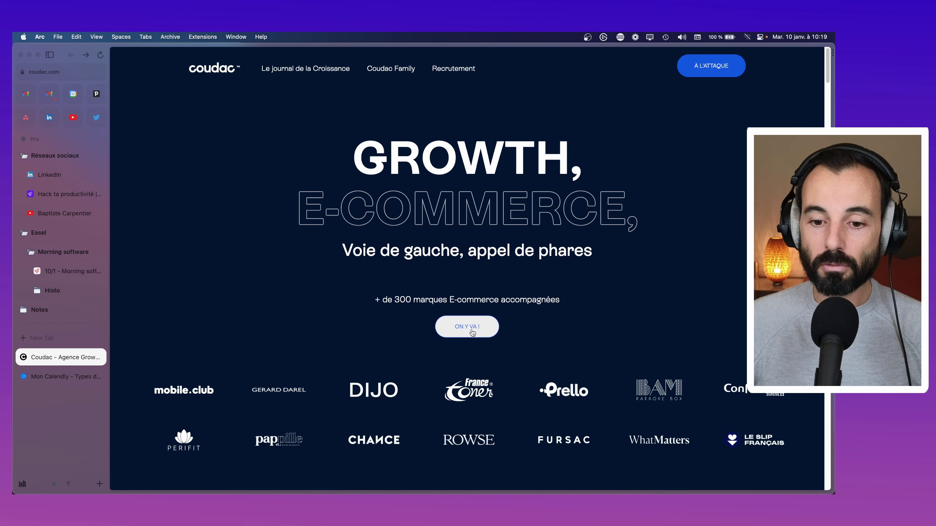
left_click(471, 330)
key("super+bracketleft")
scroll(372, 272, "down", 15)
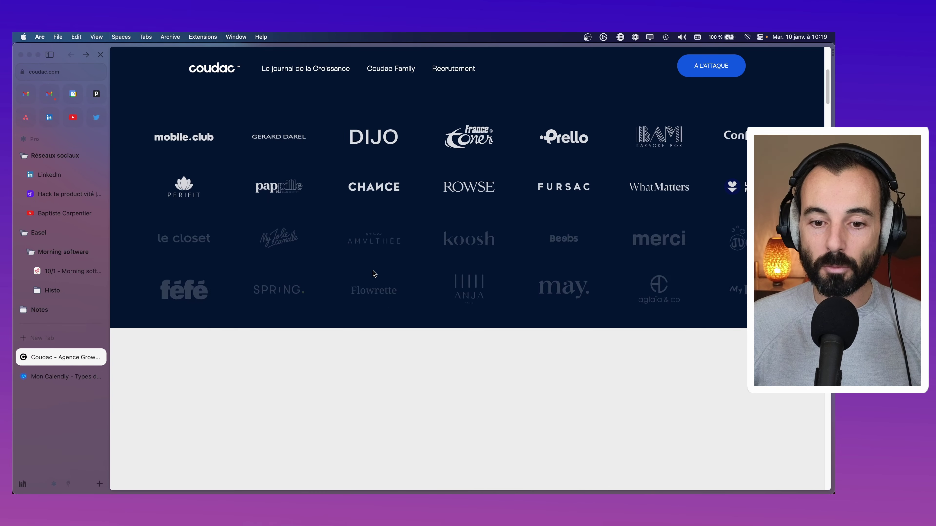
left_click(471, 159)
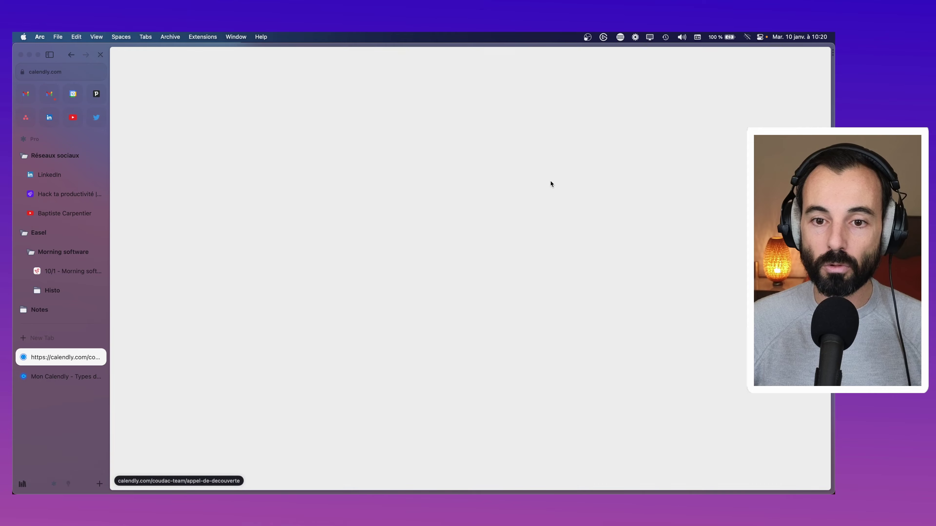
key("super+bracketleft")
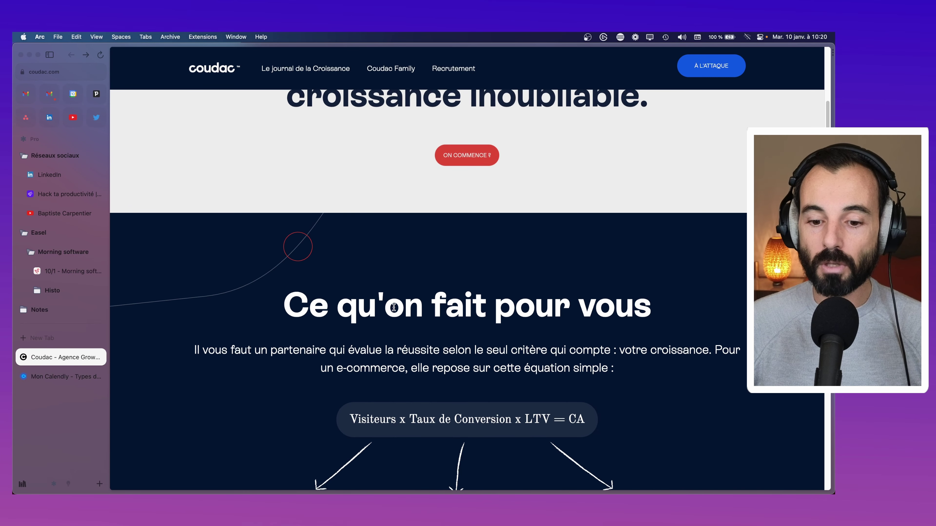
Open the discovery call booking page from "À l'attaque" and highlight the minimum revenue notice and the partner programme note
scroll(415, 313, "down", 5)
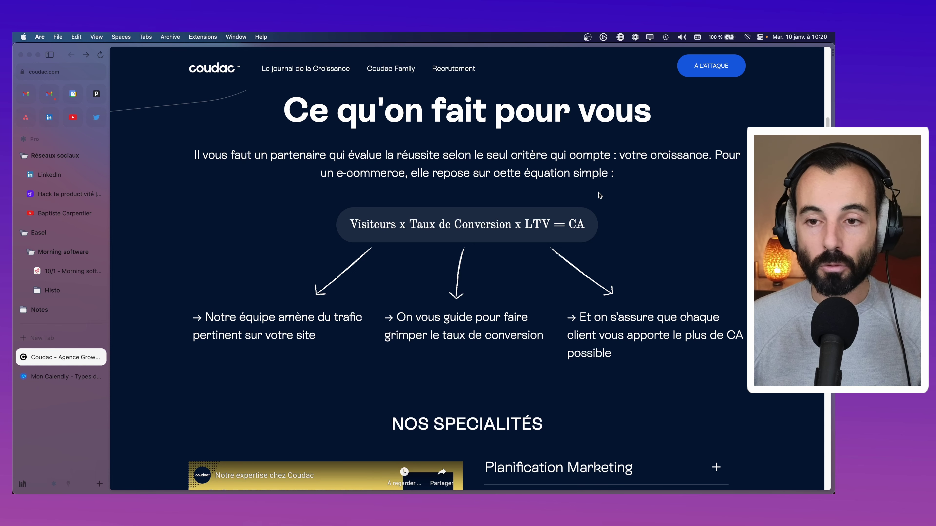
scroll(601, 197, "up", 15)
scroll(506, 216, "up", 5)
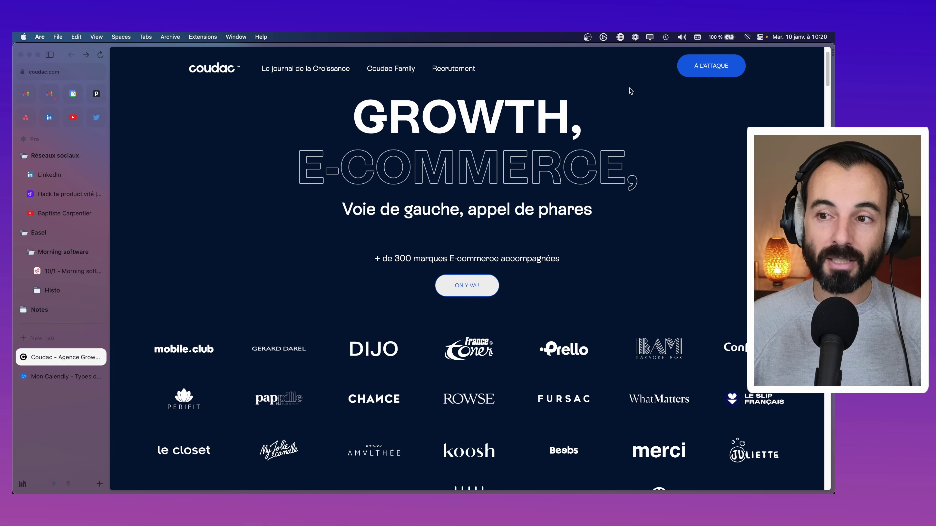
left_click(718, 69)
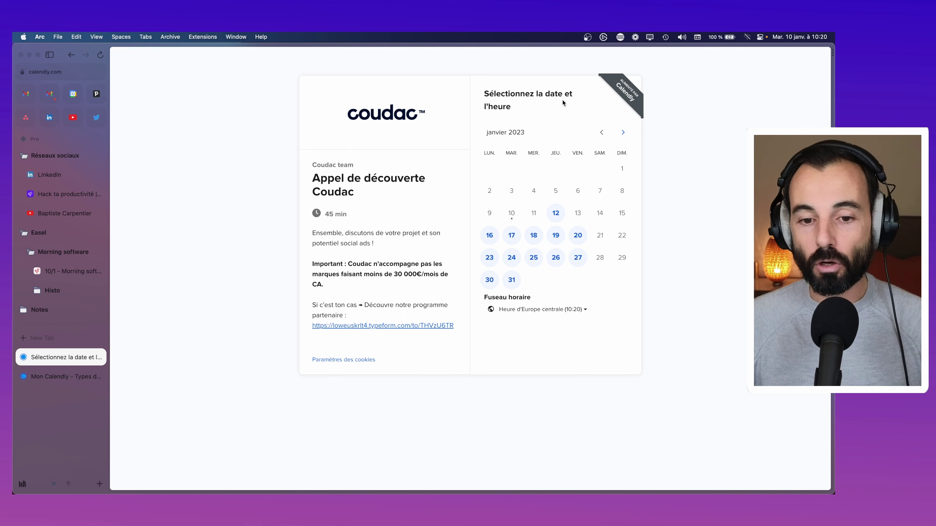
left_click_drag(312, 263, 450, 283)
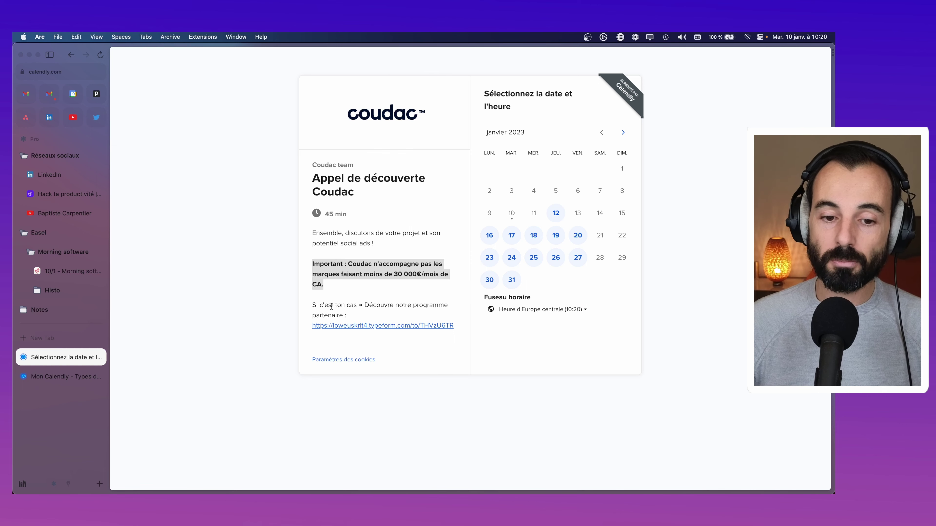
left_click_drag(314, 302, 462, 330)
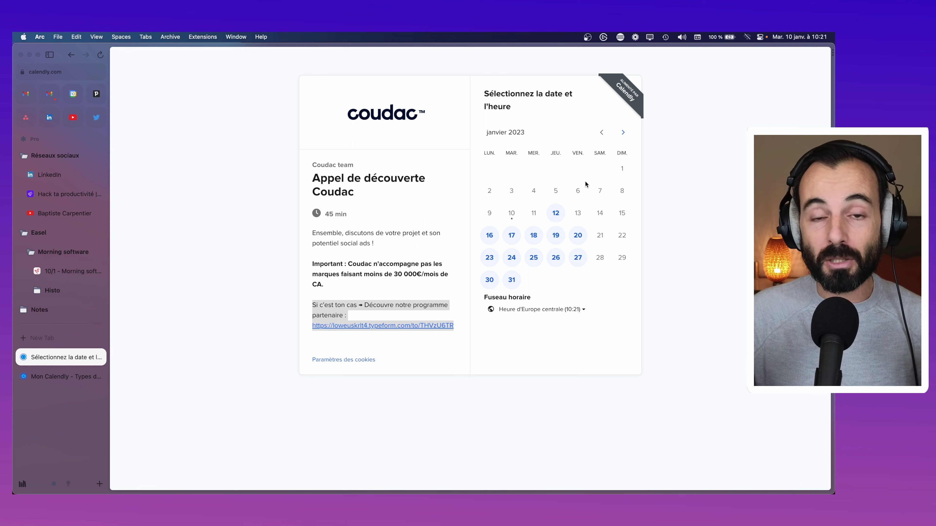
Choose Thursday 12 January 2023 at 14:00 for the discovery call and confirm the slot to open the details form
left_click(556, 213)
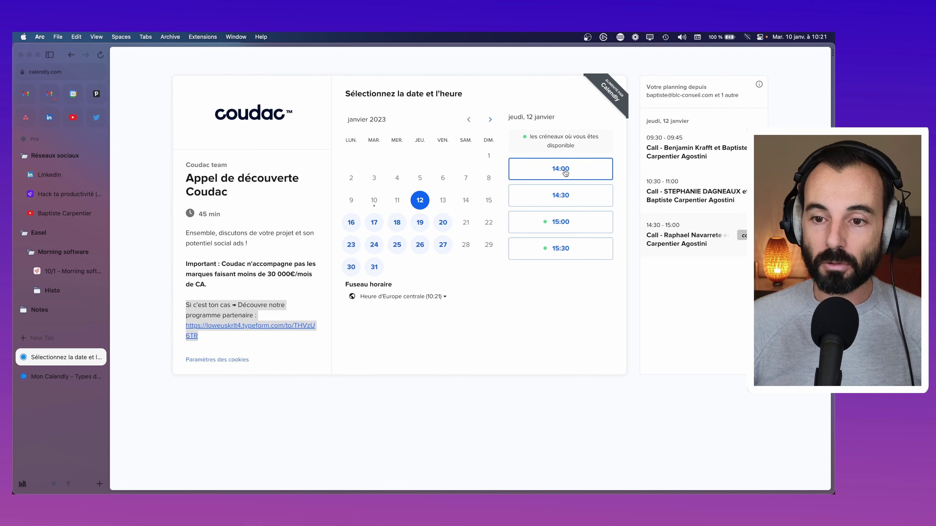
left_click(564, 172)
left_click(587, 167)
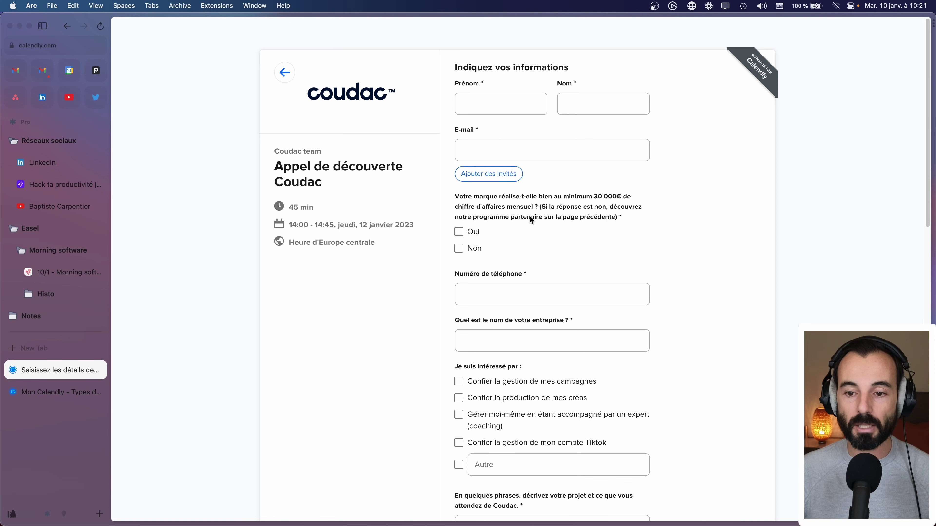
Return from the details form to the slot choice and confirm the 14:00 slot again
left_click(285, 71)
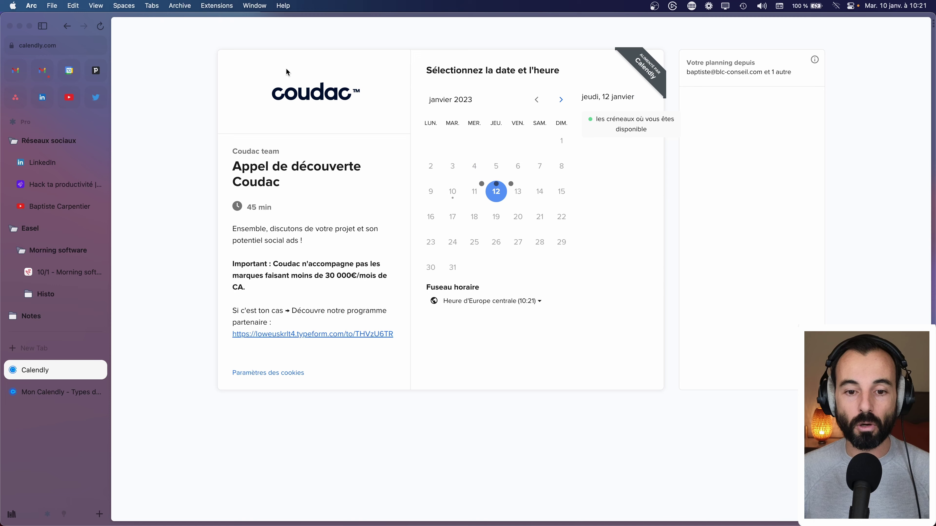
left_click(652, 148)
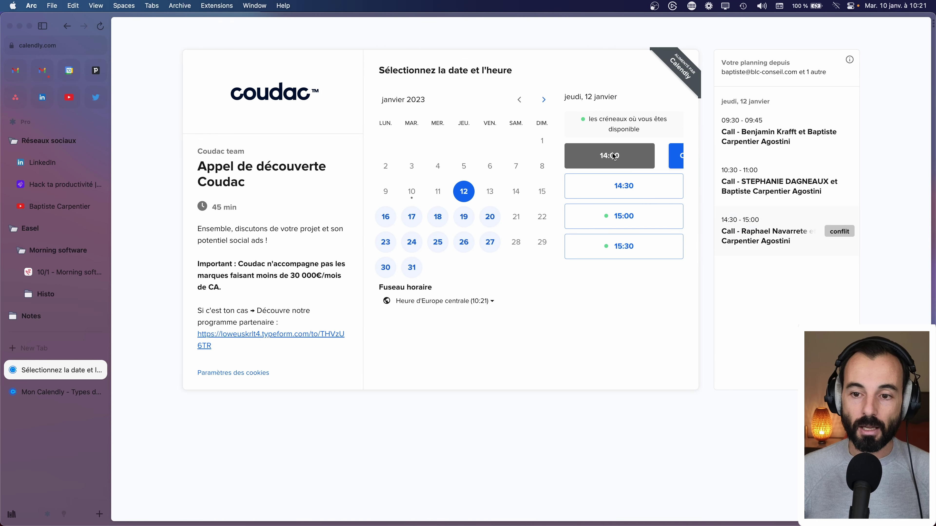
left_click(652, 148)
Examine all the booking form's questions, from contact details and revenue to advertising channels and how the prospect heard of Coudac
scroll(566, 218, "down", 2)
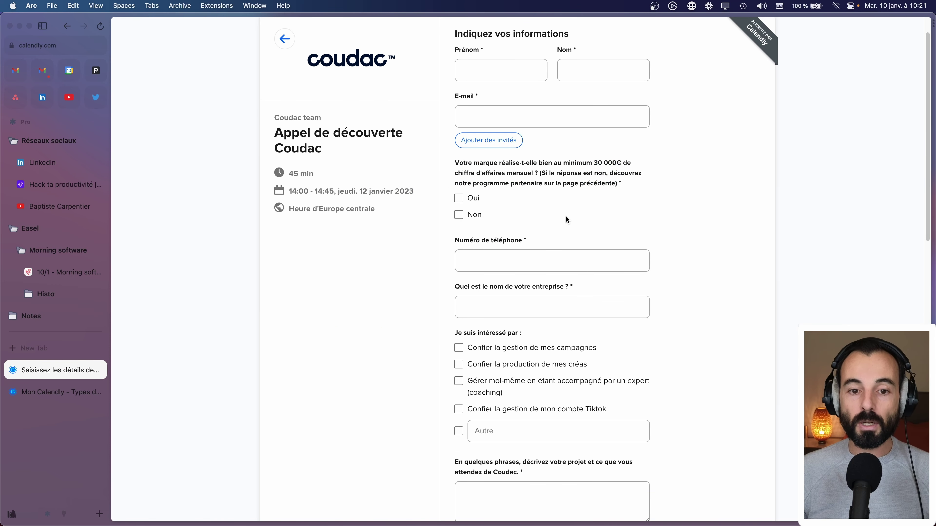
scroll(566, 220, "down", 1)
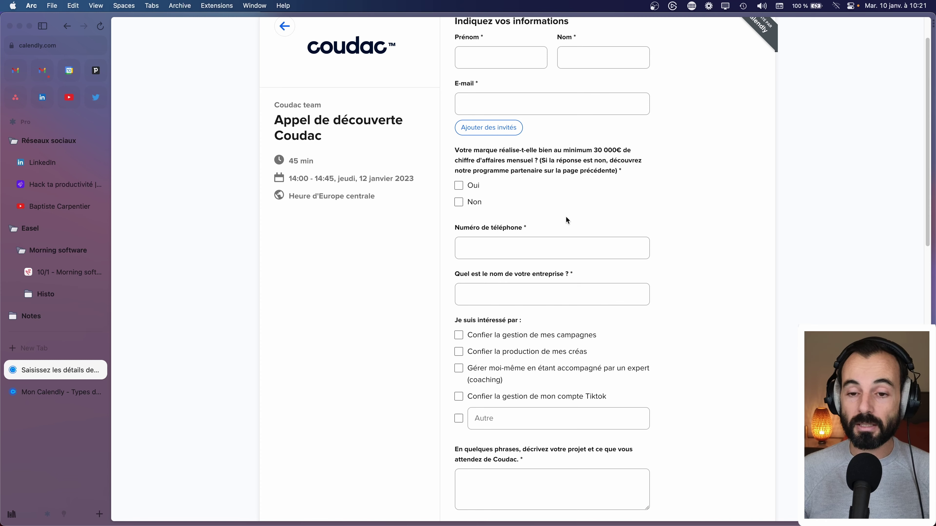
scroll(566, 218, "down", 2)
scroll(500, 250, "down", 3)
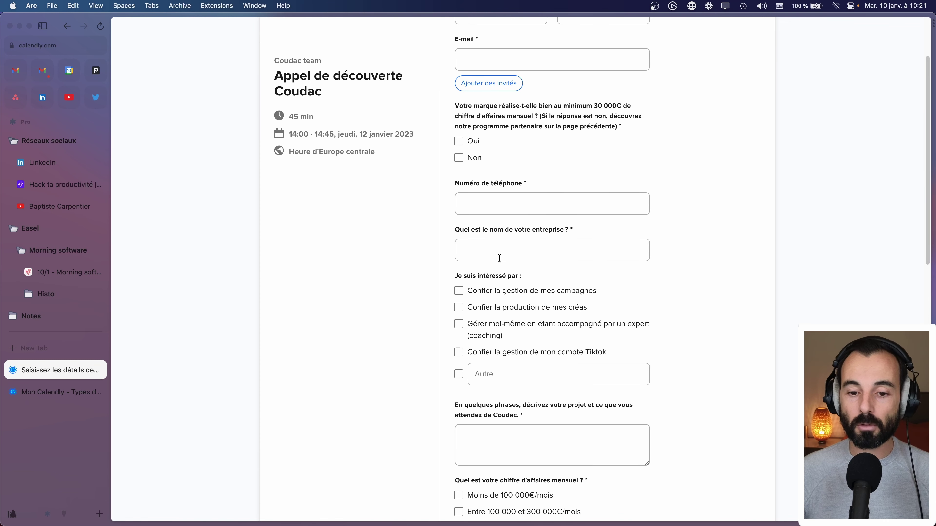
scroll(494, 262, "down", 10)
scroll(468, 276, "down", 10)
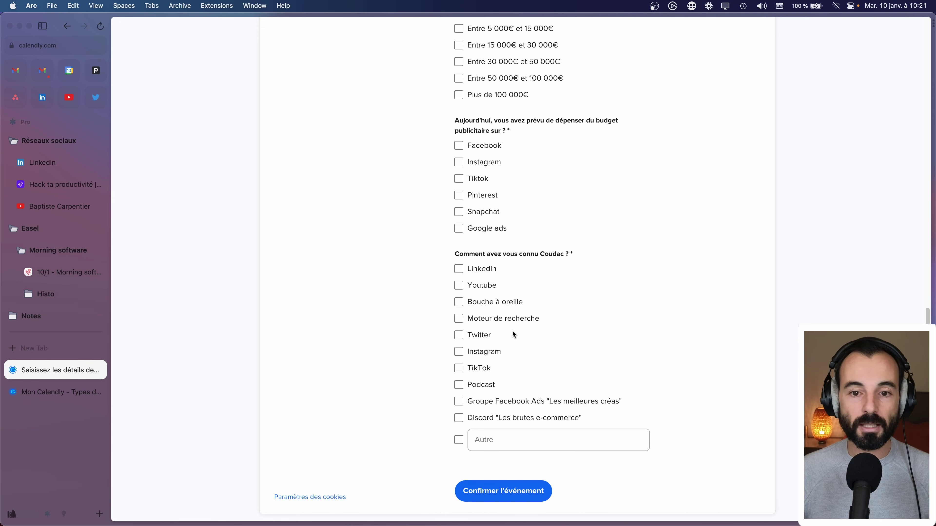
scroll(513, 333, "up", 15)
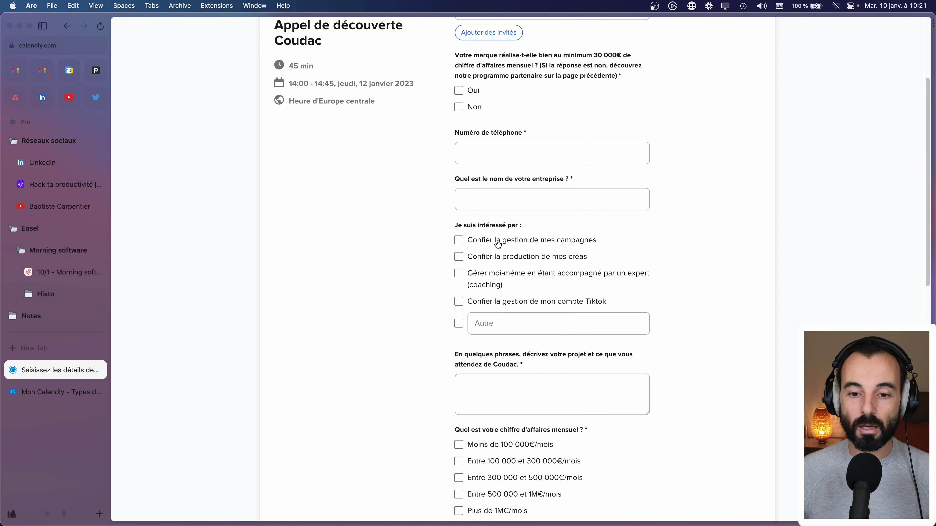
scroll(511, 316, "down", 15)
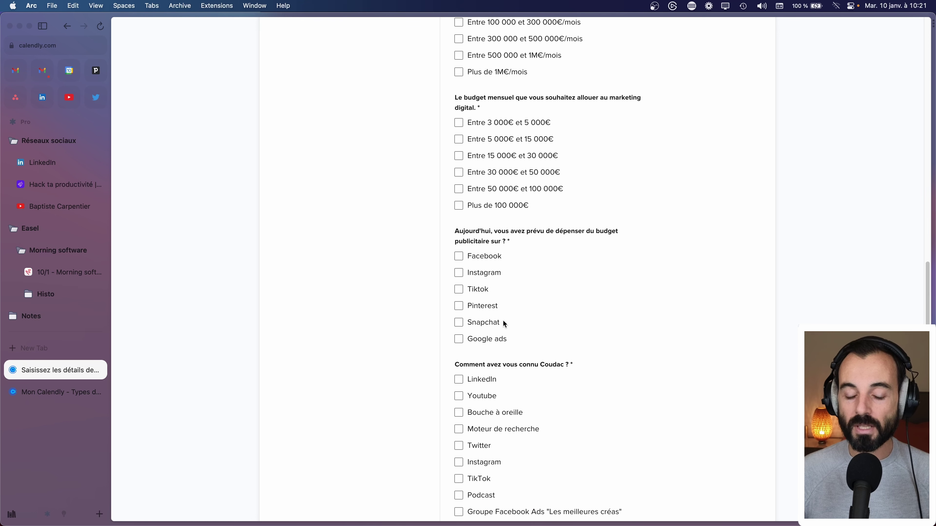
scroll(503, 324, "up", 20)
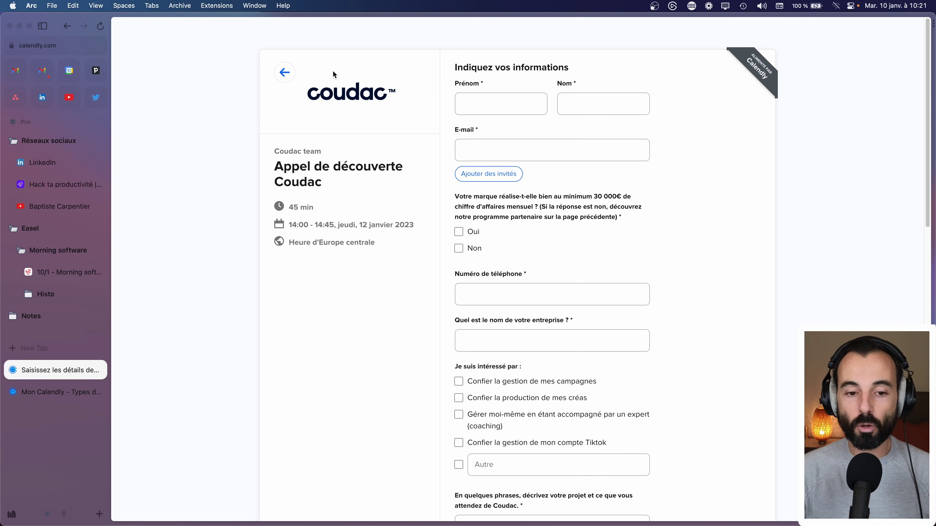
Go back to the date and time selection, then pick and confirm 14:00 on 12 January once more
left_click(285, 72)
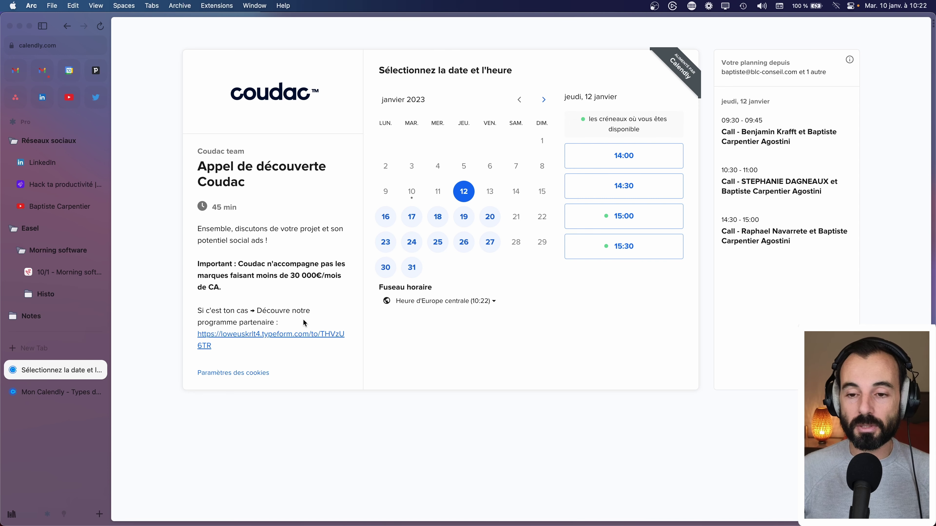
left_click(627, 163)
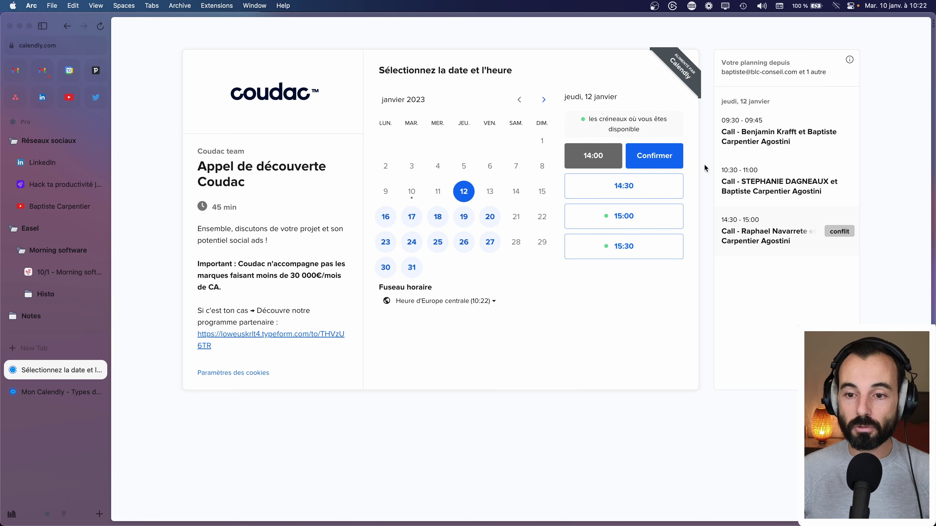
left_click(663, 156)
Review the form's interest, project description, monthly revenue and marketing budget questions, and return to the contact fields
scroll(485, 415, "down", 15)
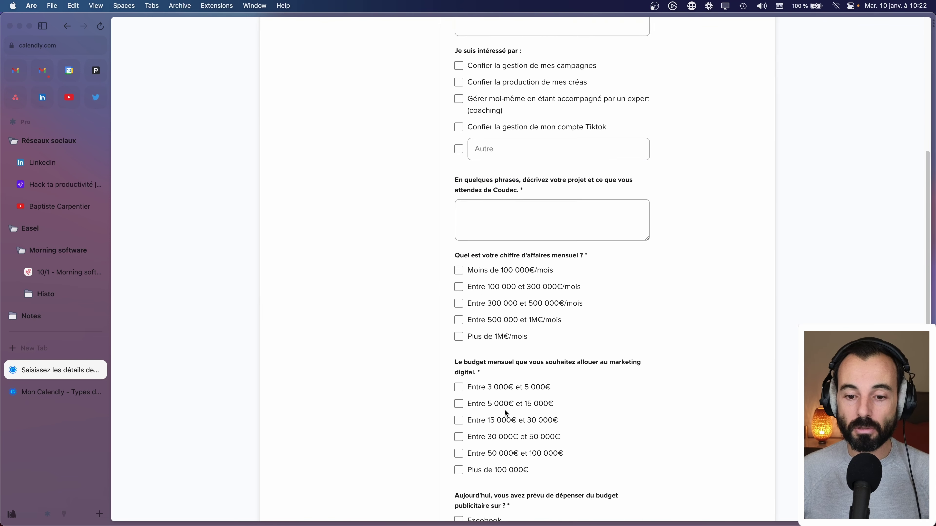
scroll(622, 281, "up", 8)
scroll(612, 272, "up", 3)
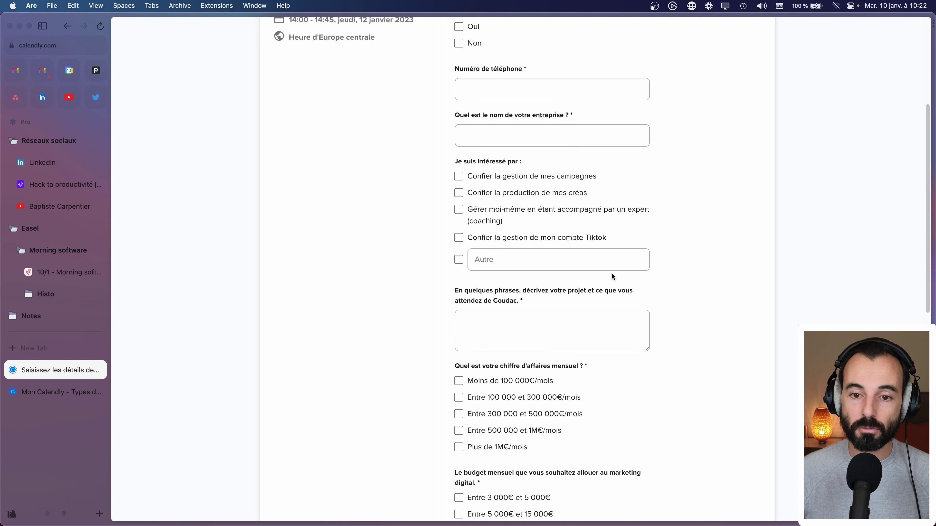
scroll(609, 263, "up", 5)
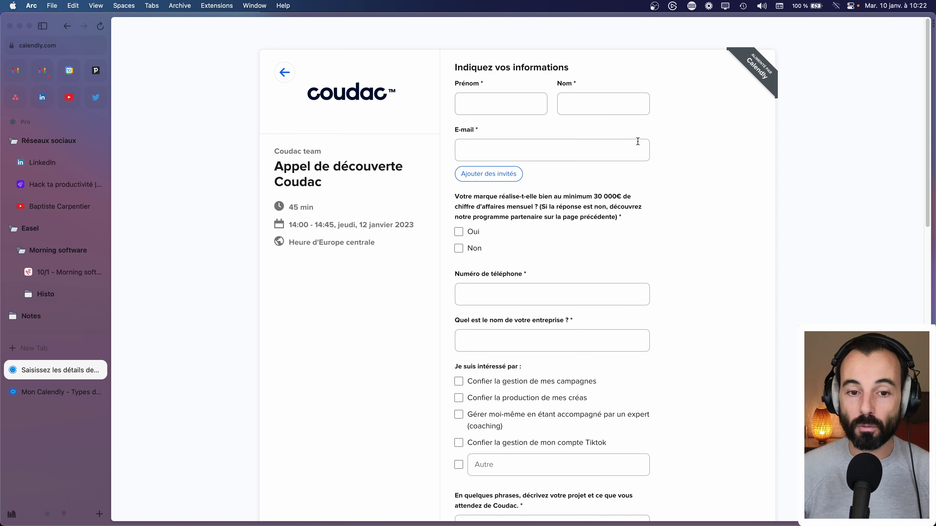
scroll(519, 275, "down", 1)
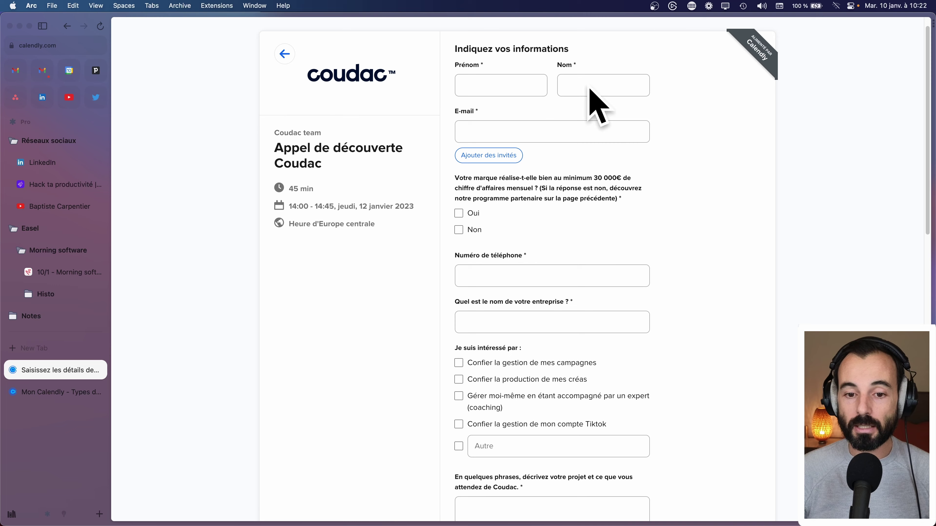
Review the booking form's questions down to how the prospect heard of Coudac, and choose LinkedIn as the source
scroll(501, 330, "down", 5)
scroll(488, 324, "up", 6)
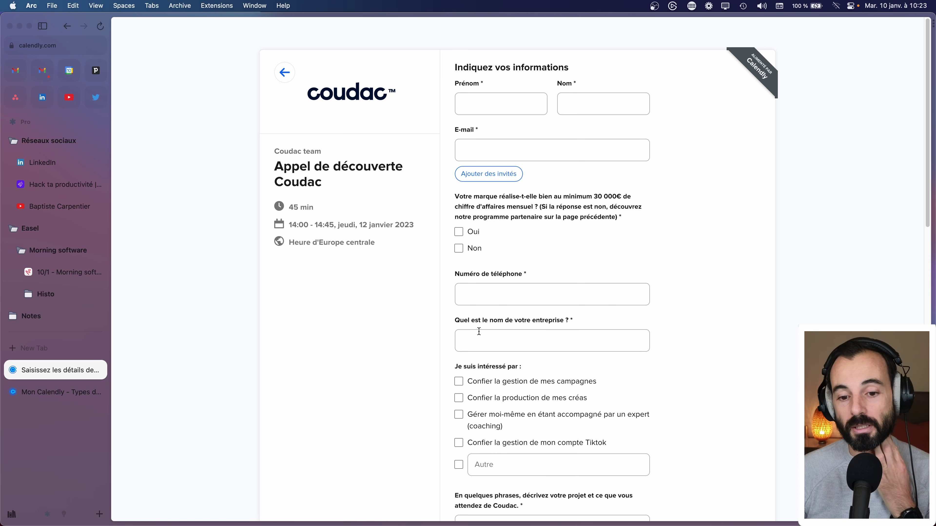
scroll(479, 330, "down", 12)
scroll(479, 335, "down", 5)
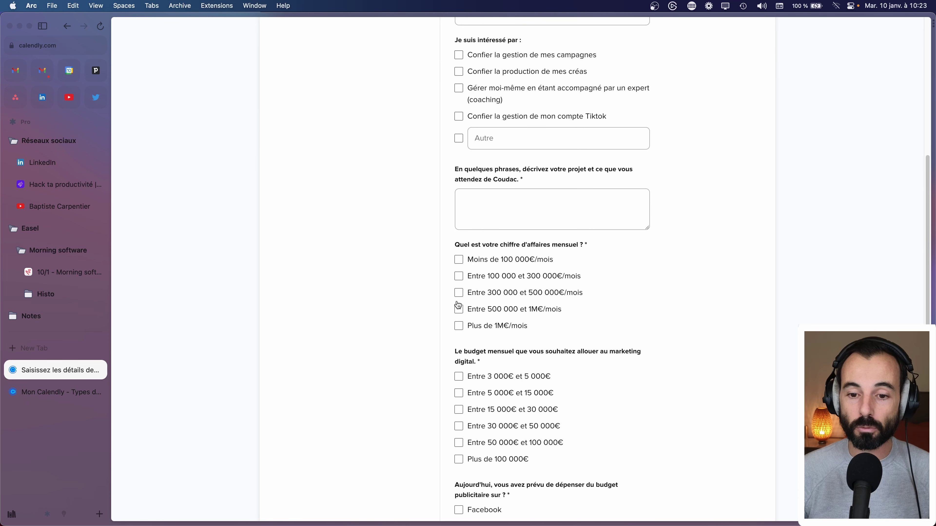
scroll(458, 287, "down", 18)
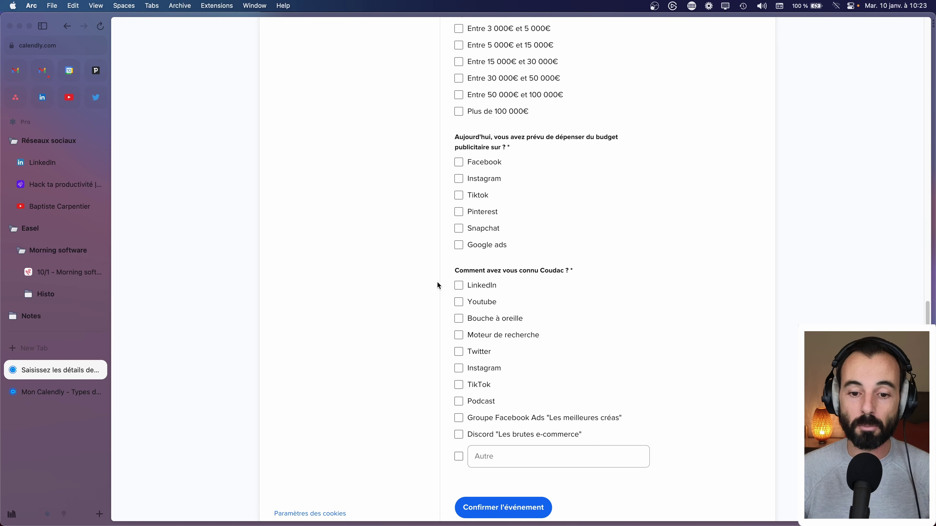
left_click(459, 285)
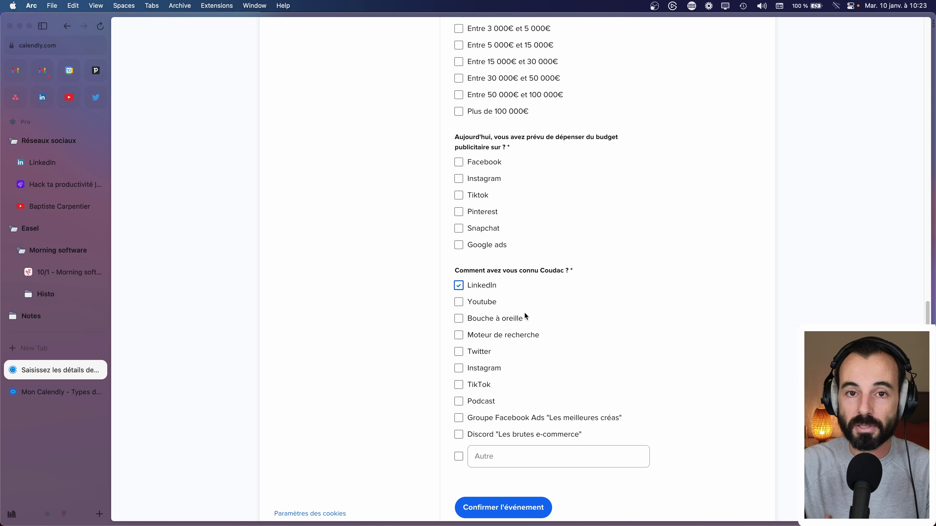
scroll(524, 312, "up", 15)
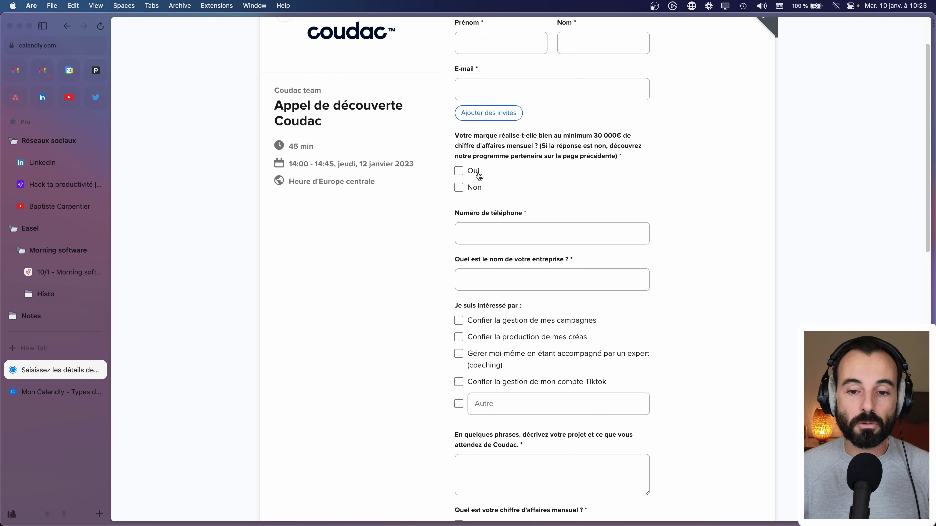
Return to the Morning software board, open Coudac's 2023 website from it and open the site's discovery call booking page
left_click(47, 277)
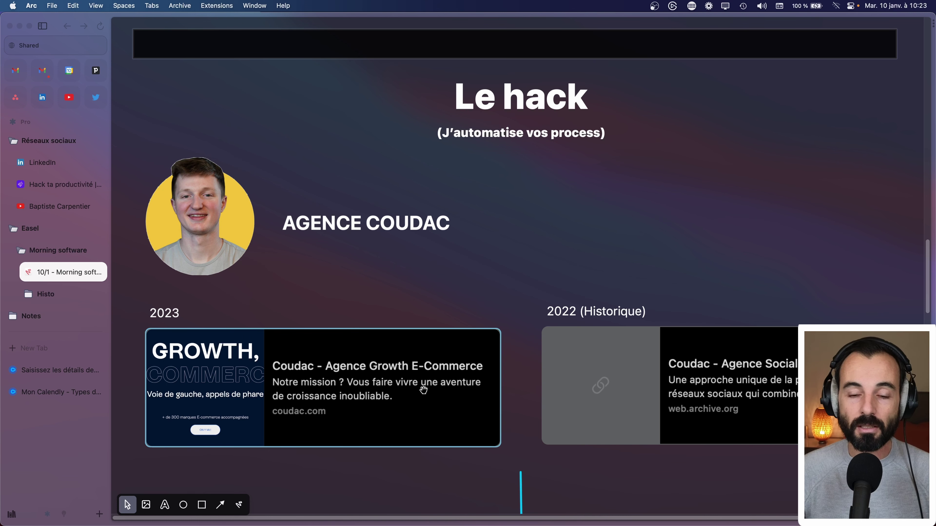
scroll(353, 268, "down", 4)
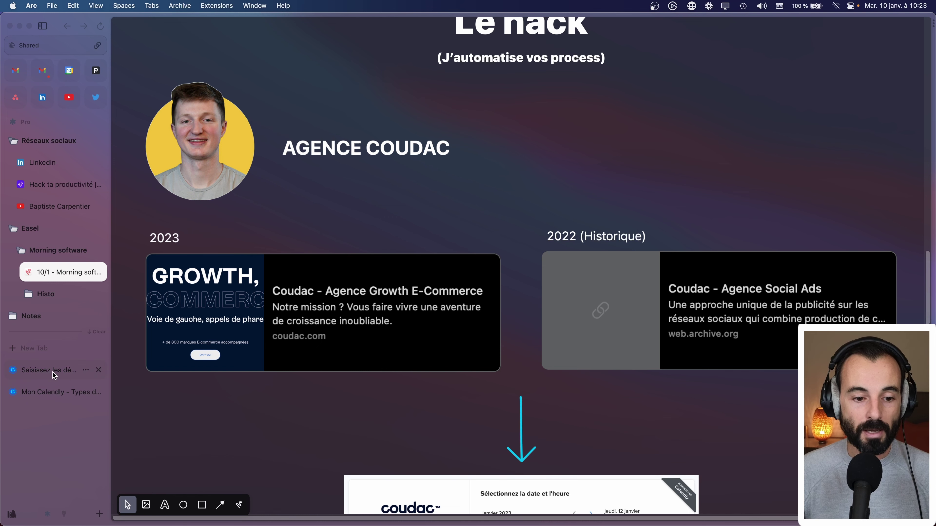
left_click(315, 295)
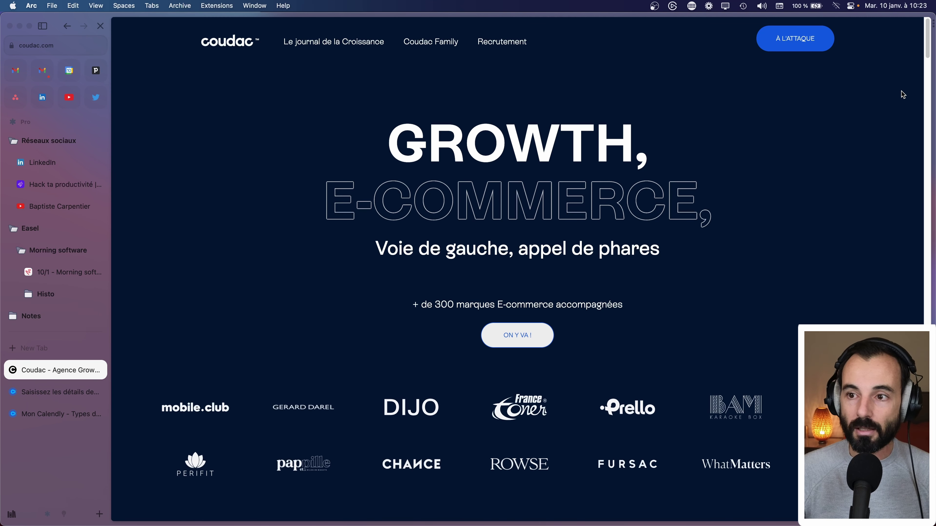
left_click(792, 39)
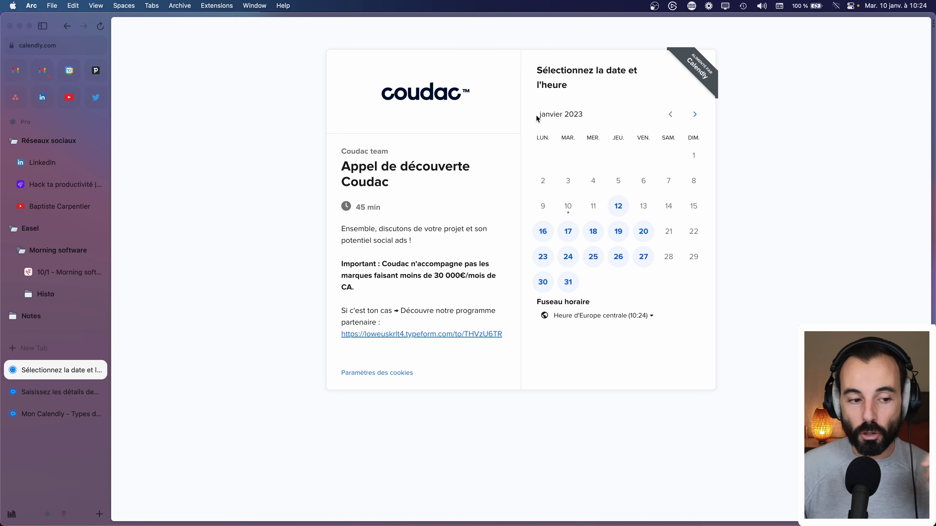
View the archived 2022 Coudac website from the board, then examine the board's booking-flow captures and the two target disclaimers
left_click(38, 274)
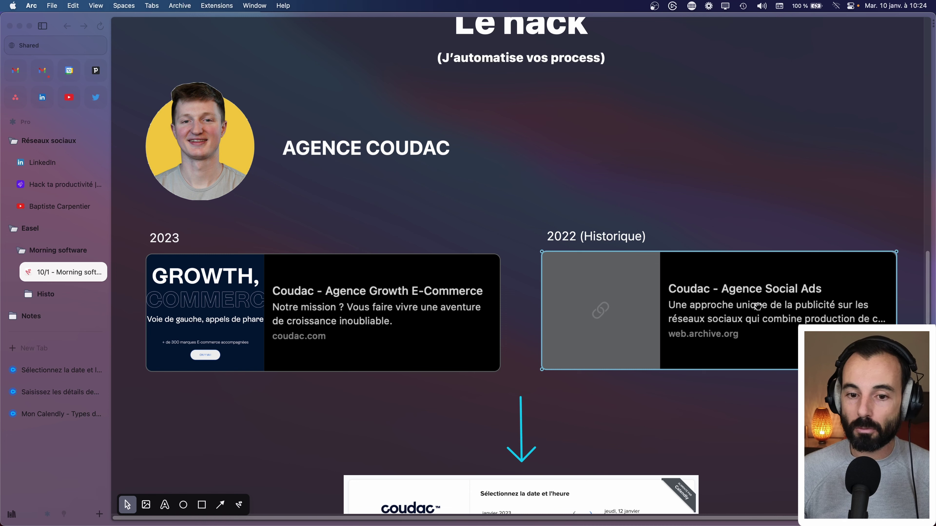
left_click(731, 295)
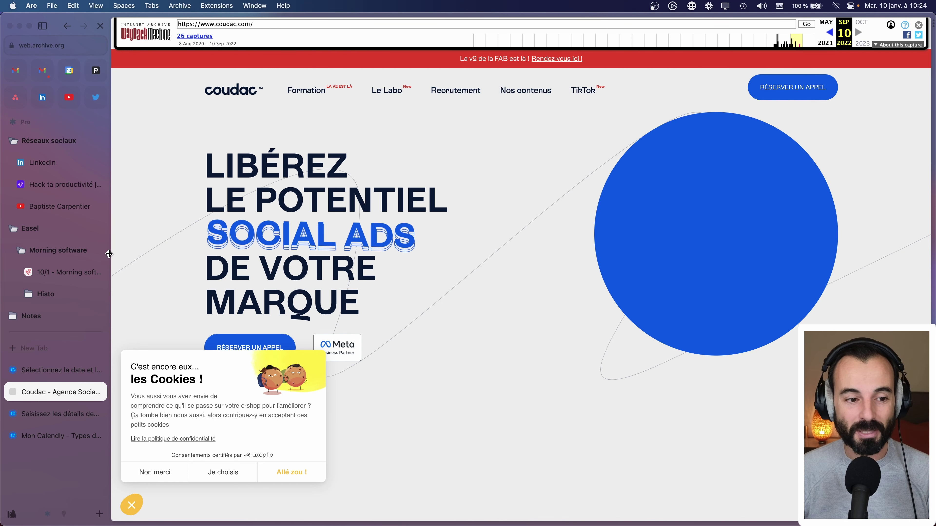
left_click(61, 272)
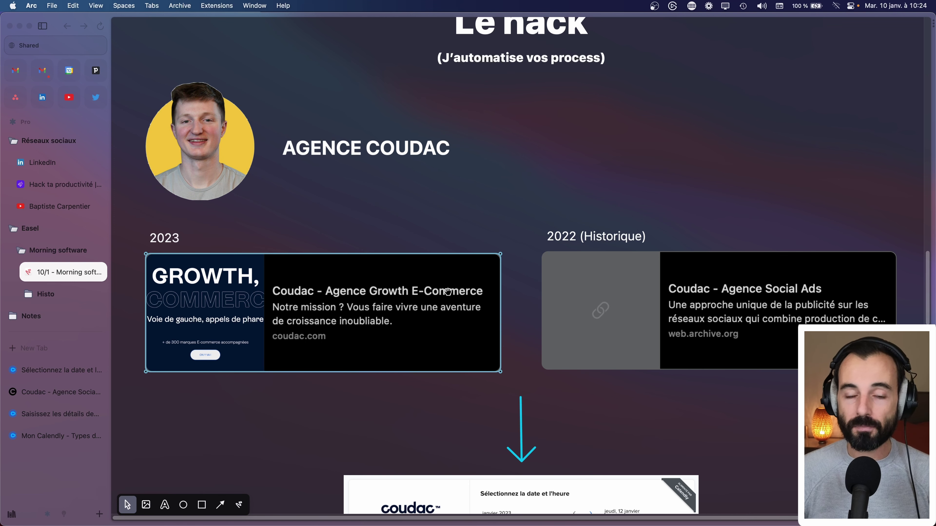
scroll(448, 292, "down", 10)
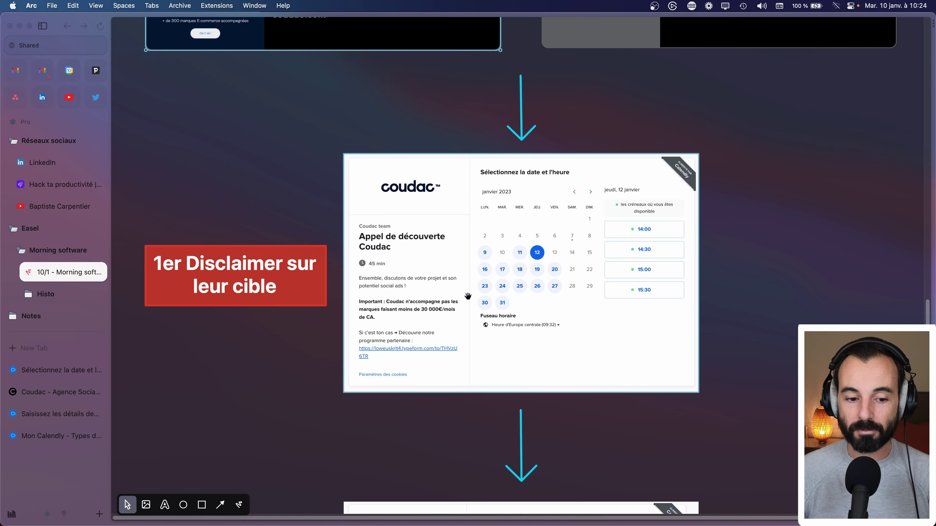
scroll(467, 296, "down", 10)
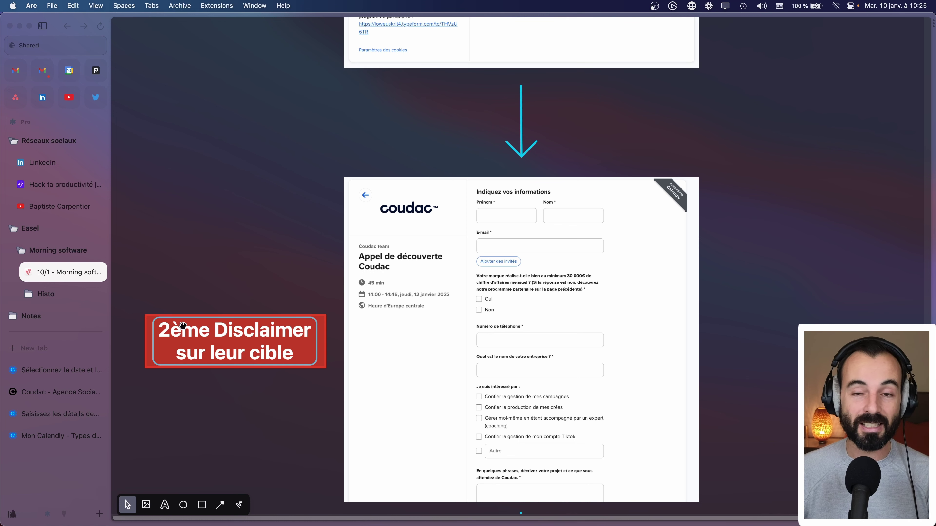
Switch to the own Calendly account and open its routing forms page
left_click(47, 437)
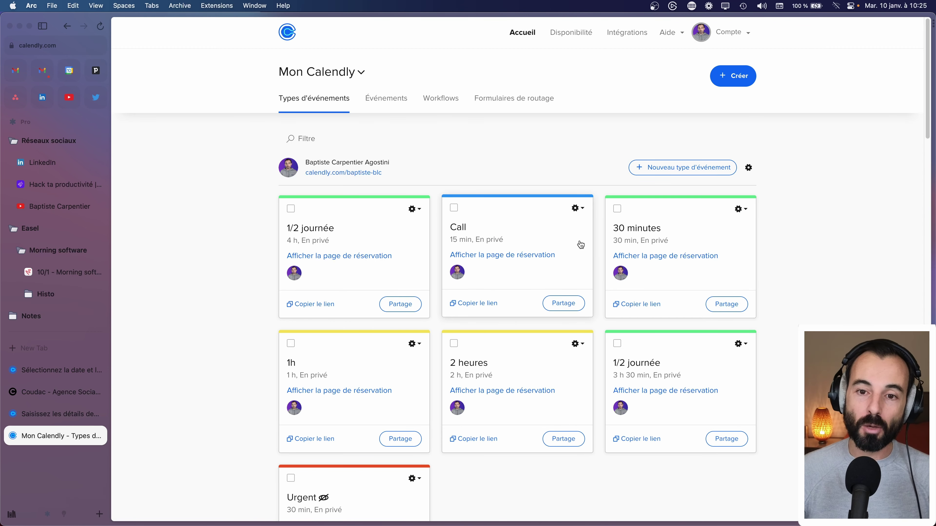
left_click(519, 101)
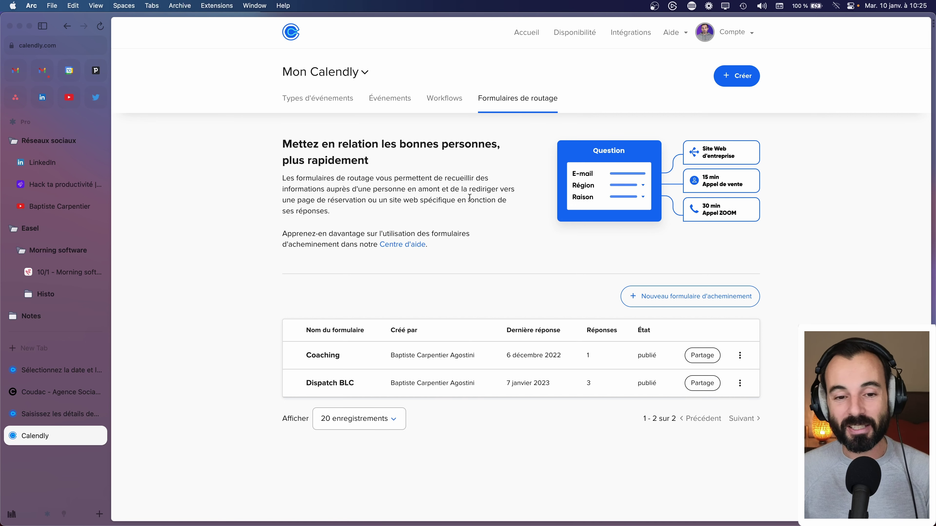
Return to Coudac's booking page, highlight the 30 000€/month revenue notice, and confirm the 14:30 slot on 12 January
left_click(50, 371)
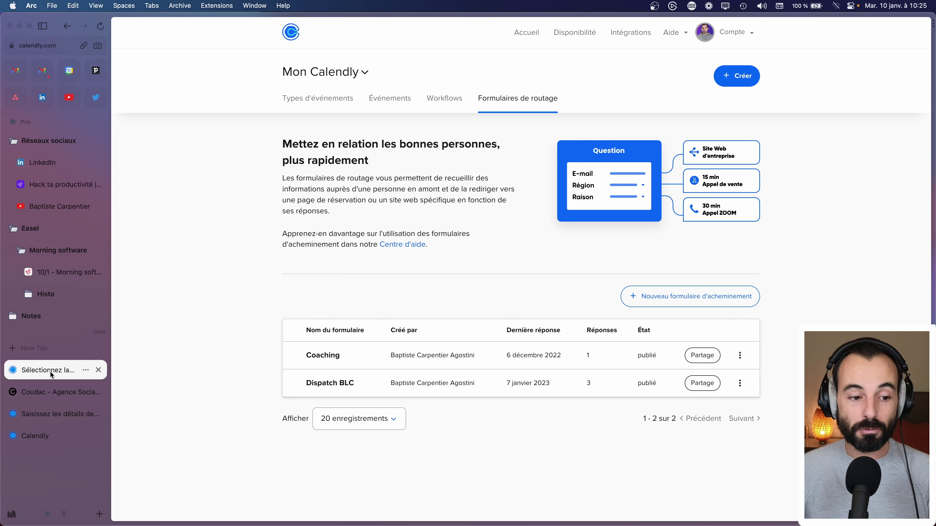
left_click_drag(340, 265, 476, 289)
left_click(612, 216)
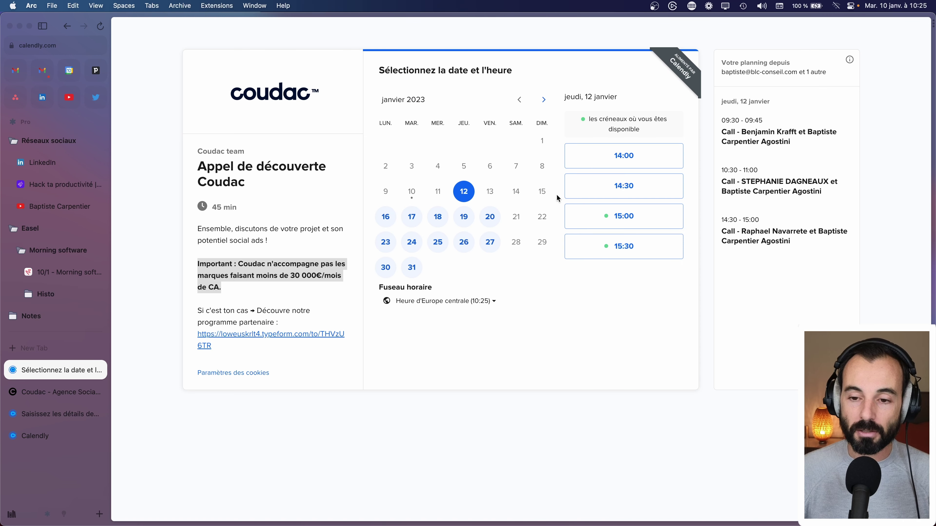
left_click(626, 190)
left_click(669, 187)
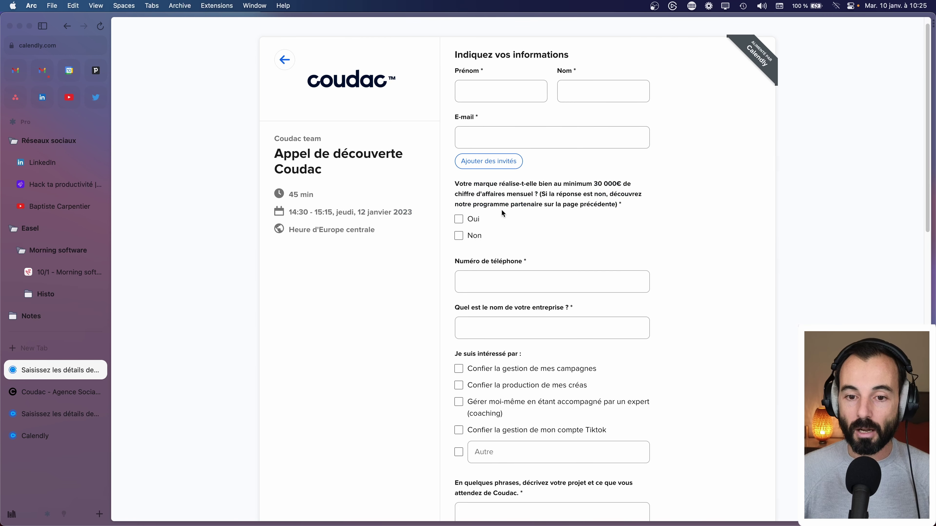
Highlight the minimum 30 000€ monthly revenue question, answer Non, and look over the questions that follow
left_click_drag(455, 183, 611, 208)
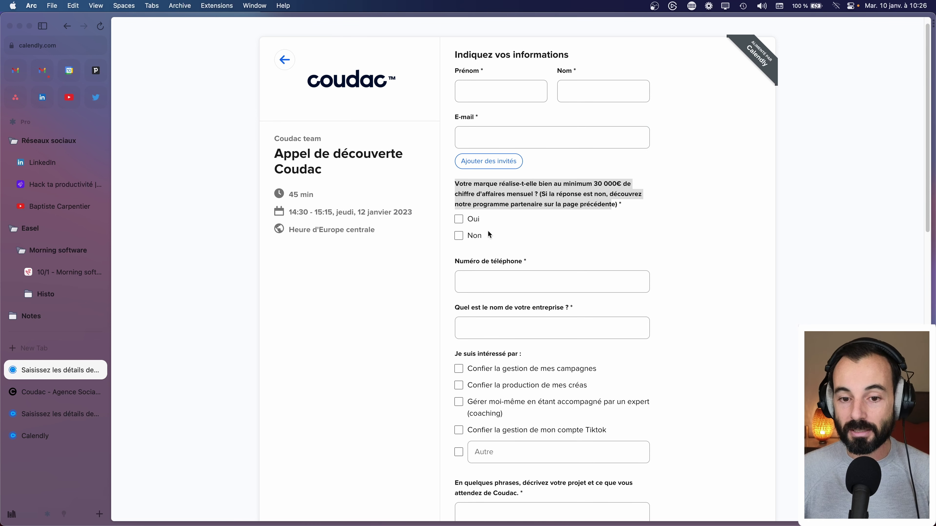
left_click(459, 237)
scroll(517, 251, "down", 9)
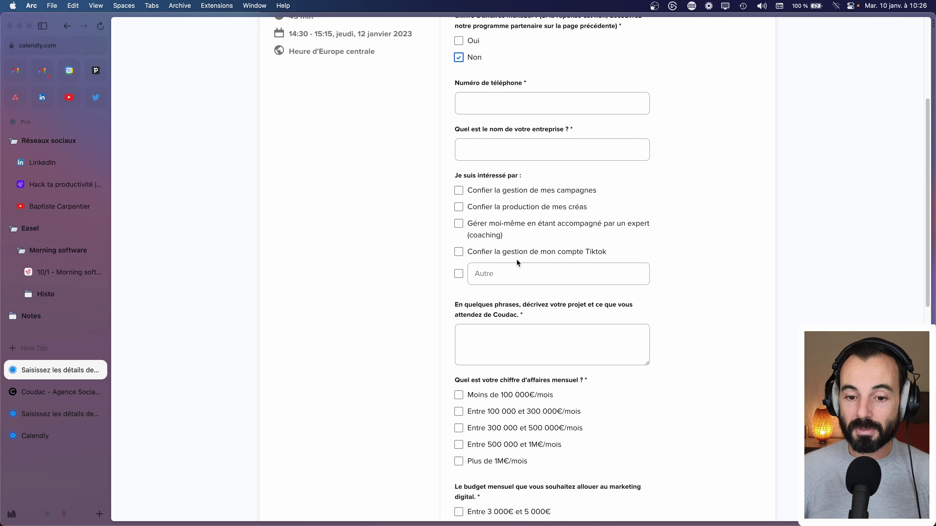
scroll(541, 281, "up", 8)
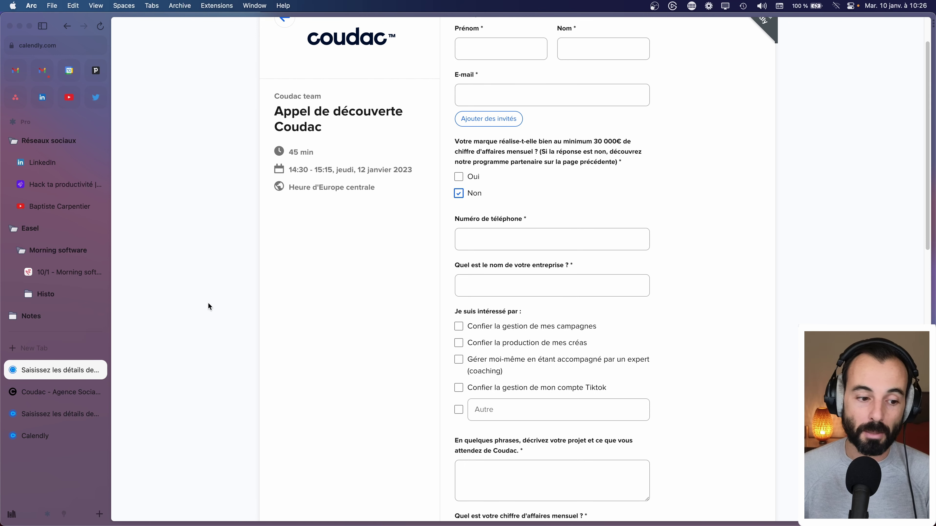
Create a new routing form named "Coudac hack" in the own Calendly account
left_click(44, 433)
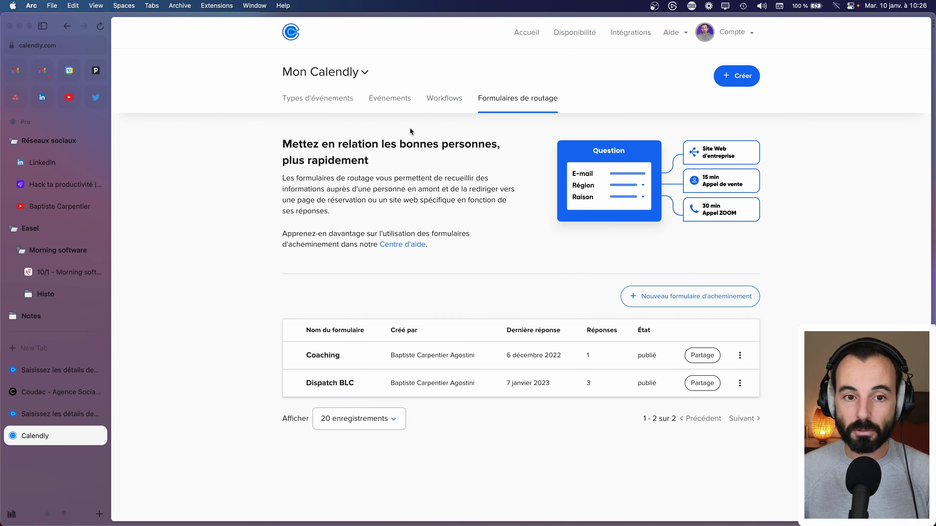
left_click(719, 83)
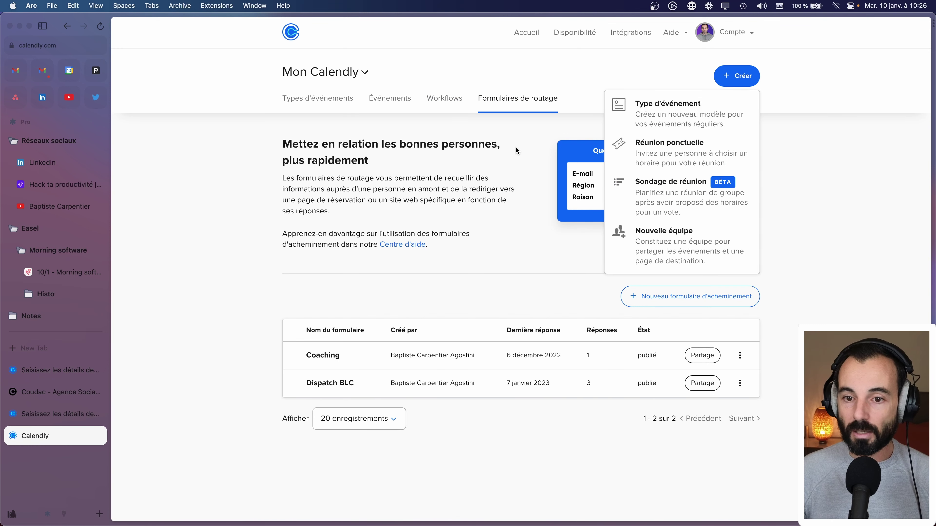
left_click(703, 296)
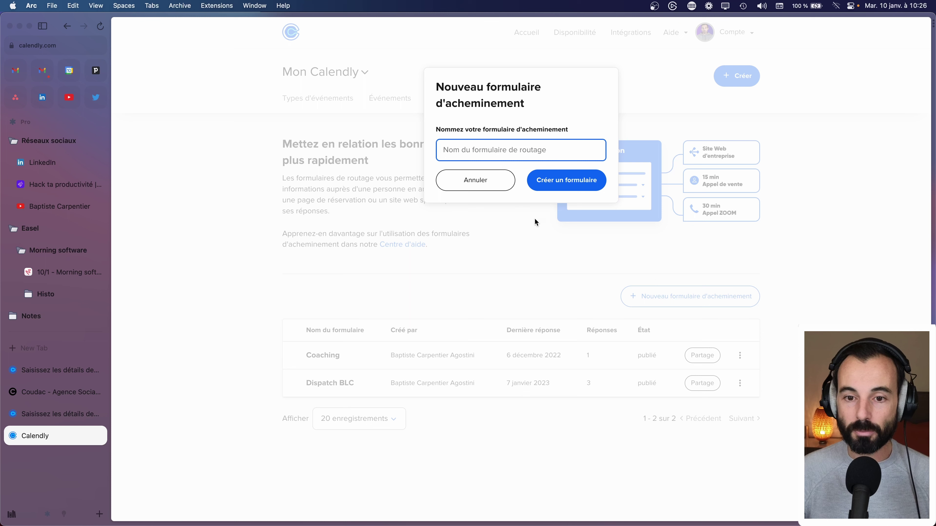
type("Coudac")
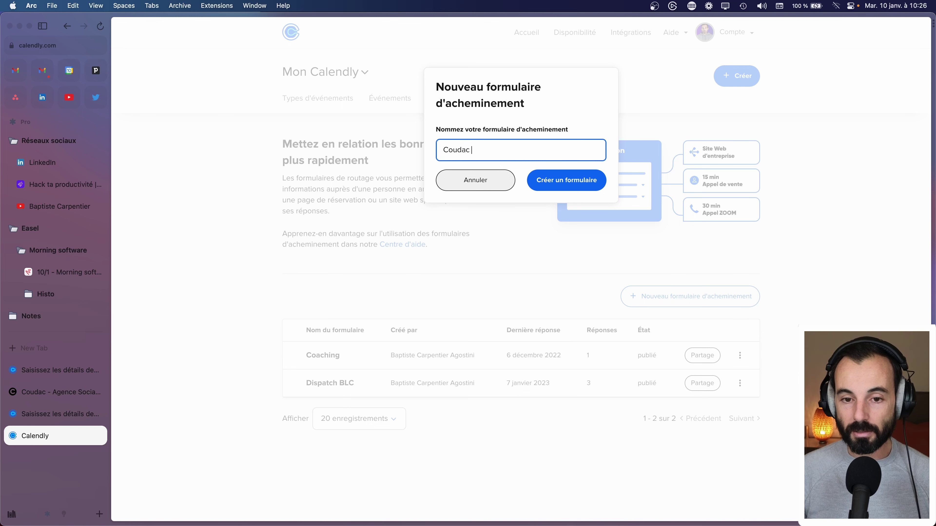
type(" hack")
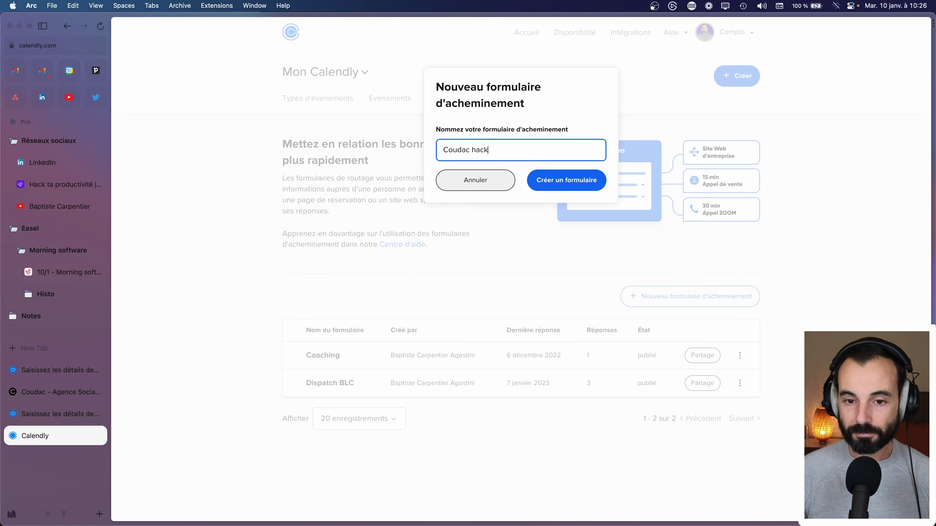
left_click(567, 181)
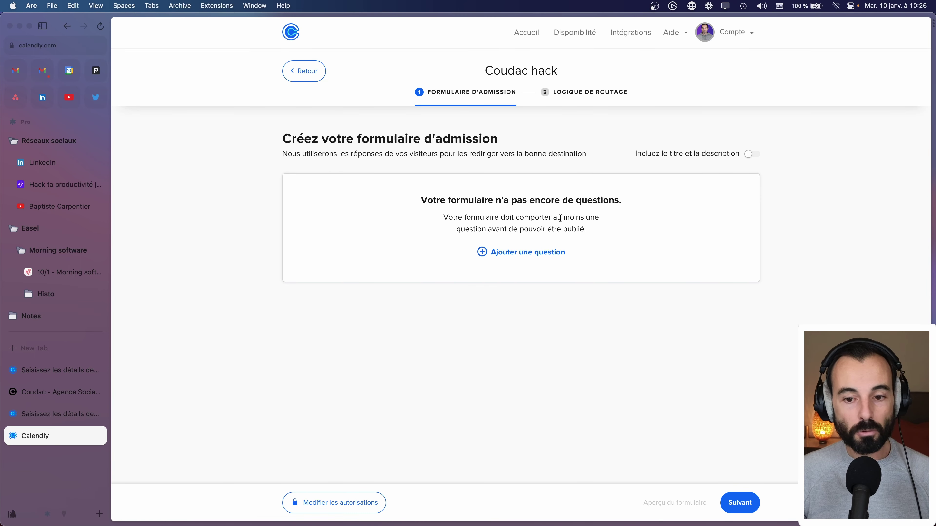
Add a single-choice (Case d'option) question worded "Combien faites vous de CA" to the form
left_click(518, 255)
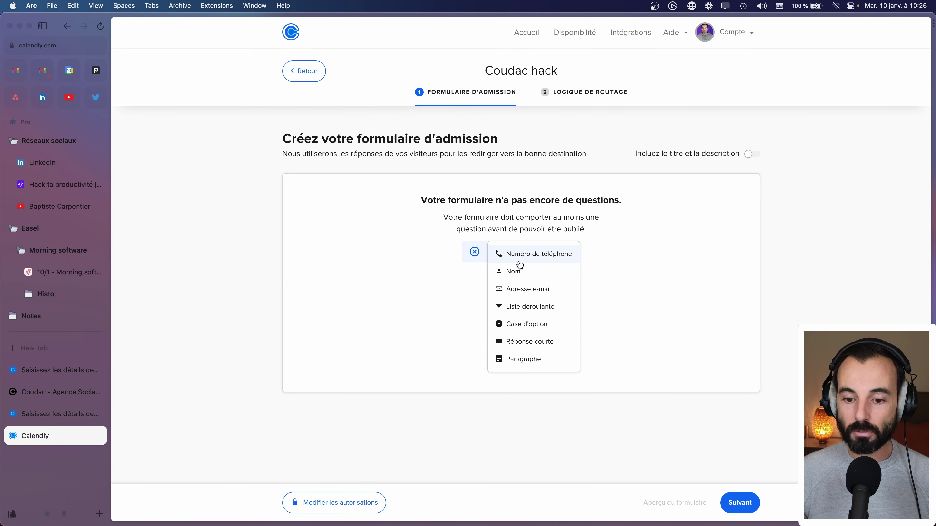
left_click(524, 329)
type("Combien faites vous de CA")
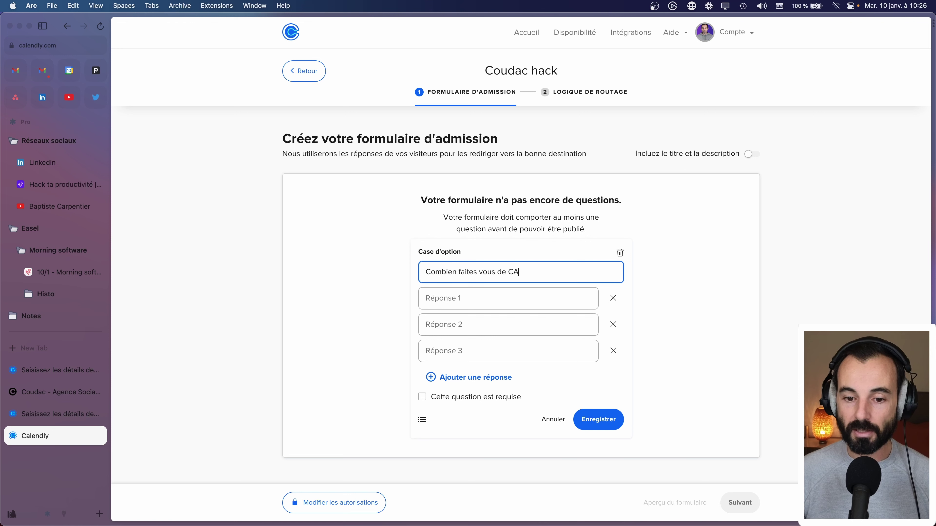
Enter "- de 30 000 €" and "de 30 à 50" as the first two answers of the revenue question
left_click(470, 302)
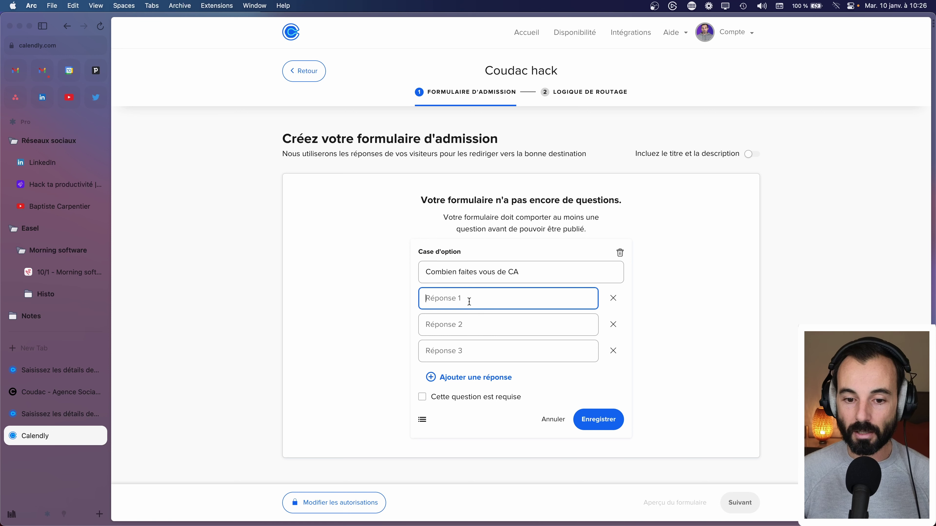
type("- de")
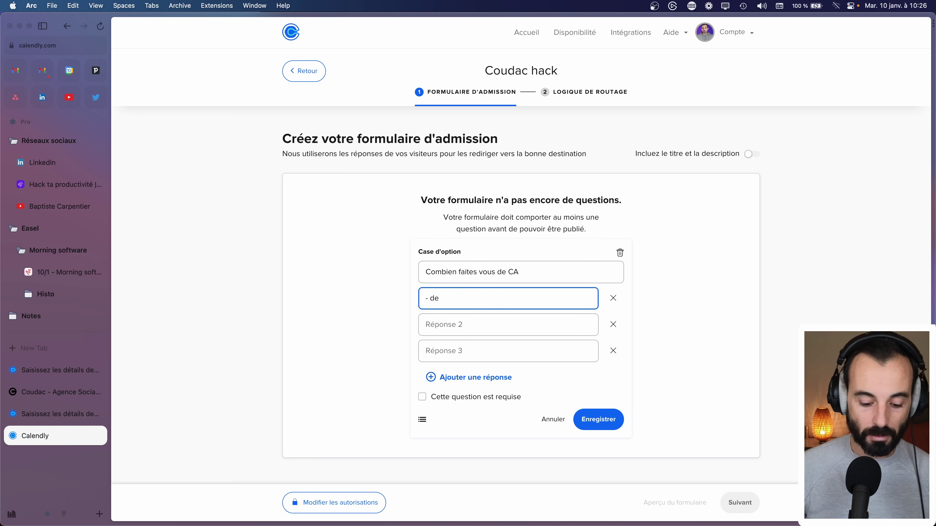
type(" 20 000 €")
left_click(470, 323)
type("de ")
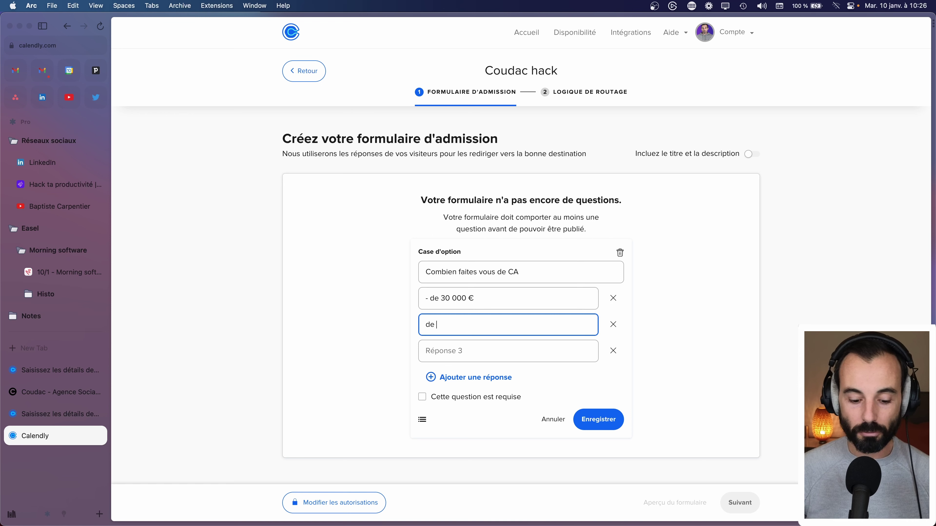
type("30 à 50")
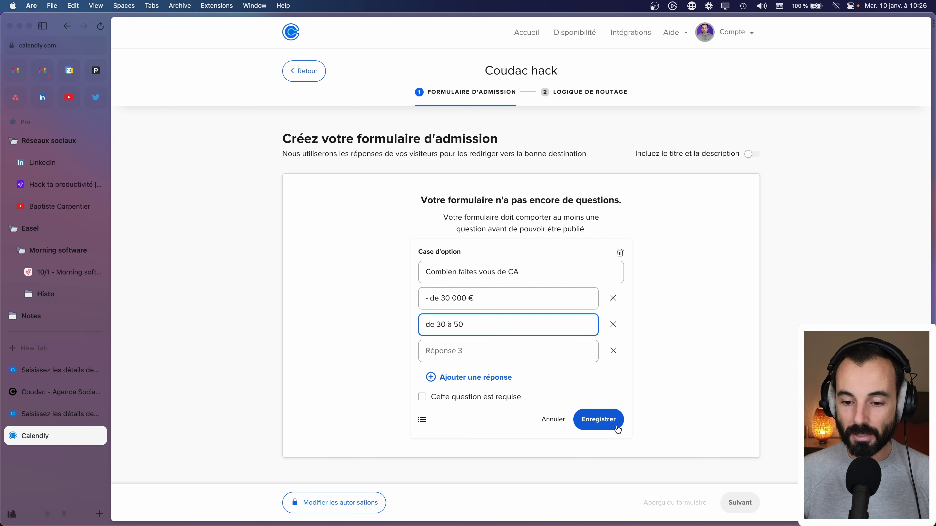
Remove the empty third answer and add a new answer "+ de 50" to the revenue question
left_click(601, 419)
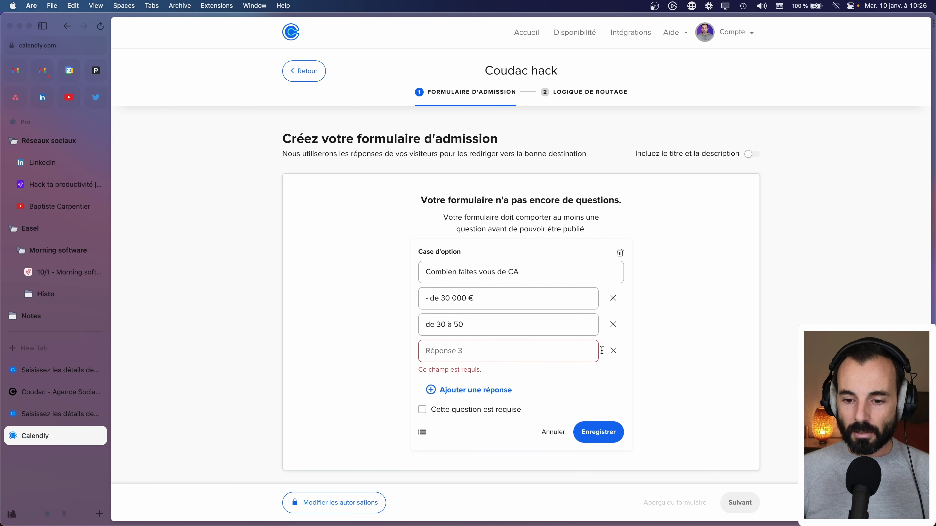
left_click(613, 351)
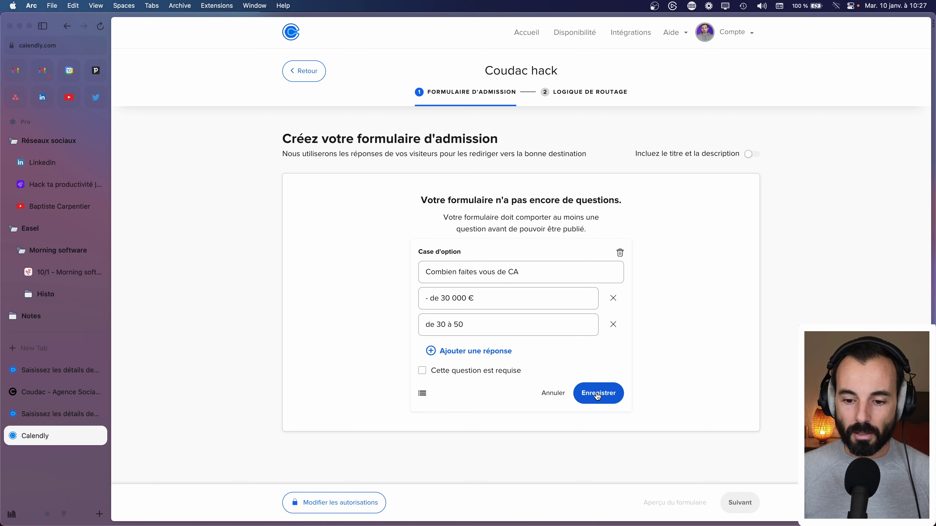
left_click(466, 350)
type("+")
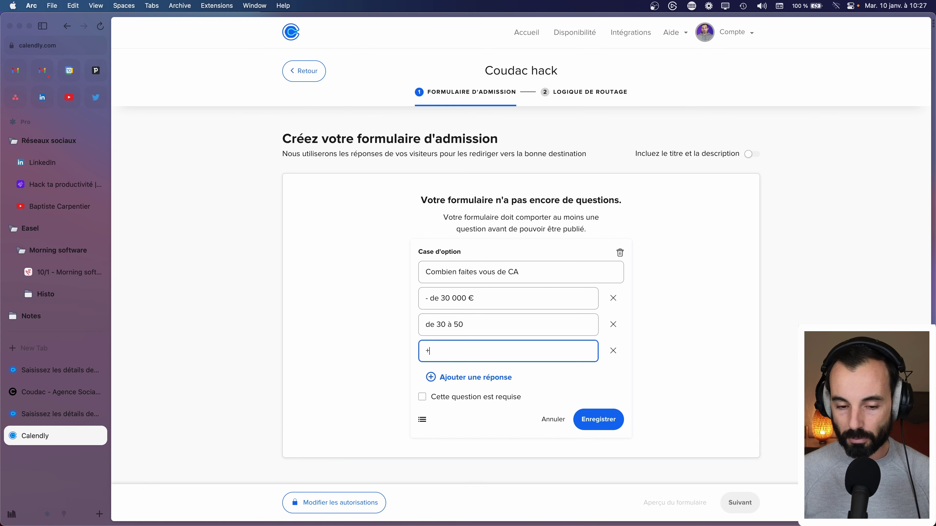
type(" de 50 €")
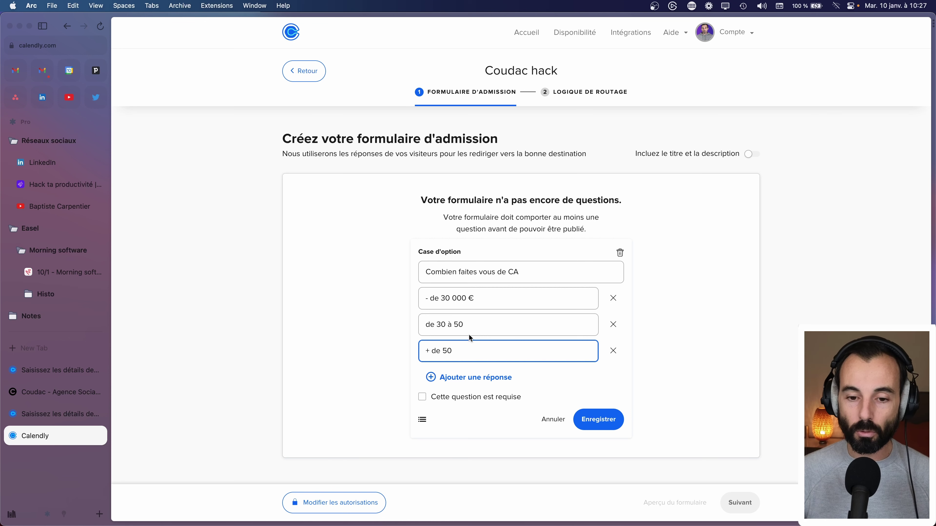
Append "mensuel" to the revenue question's wording and save it as a required question
left_click(536, 273)
type("mensuel")
left_click(488, 397)
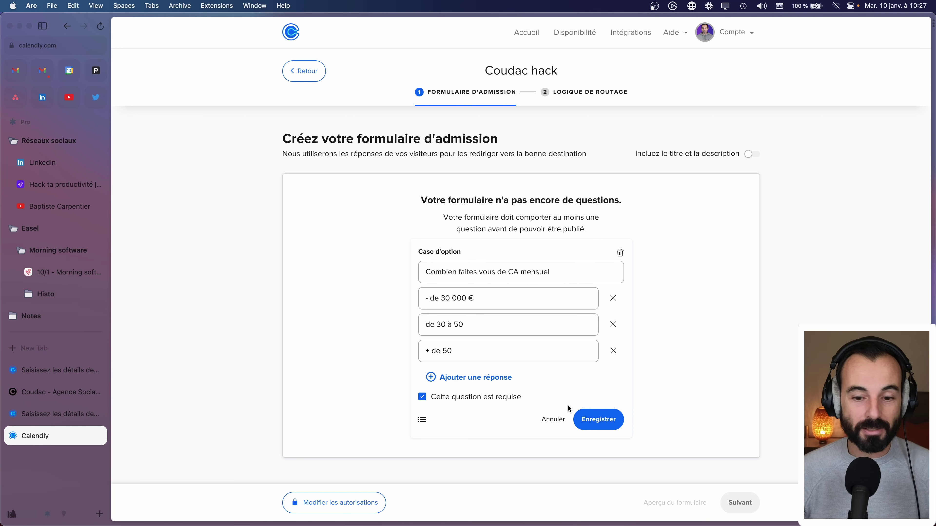
left_click(604, 424)
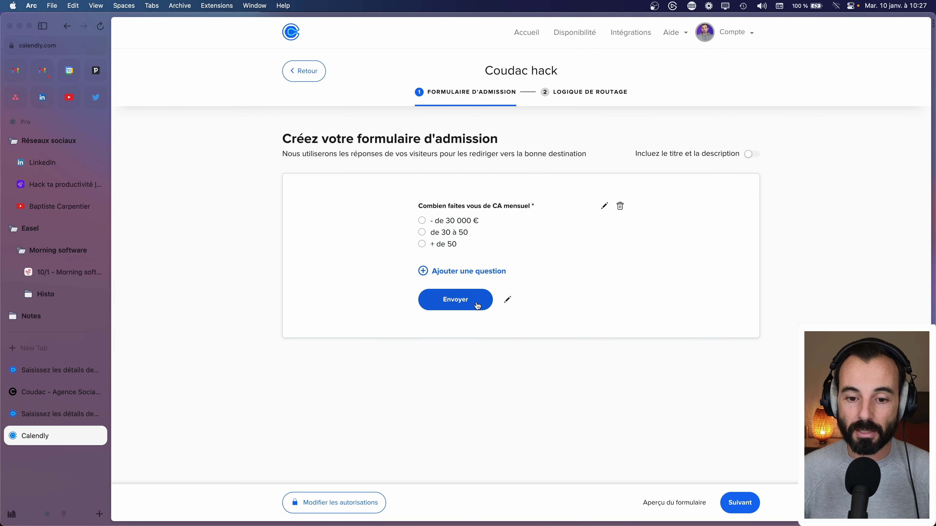
Add a second single-choice (Case d'option) question worded "Sur quel réseau voulez vous communiquer"
left_click(455, 272)
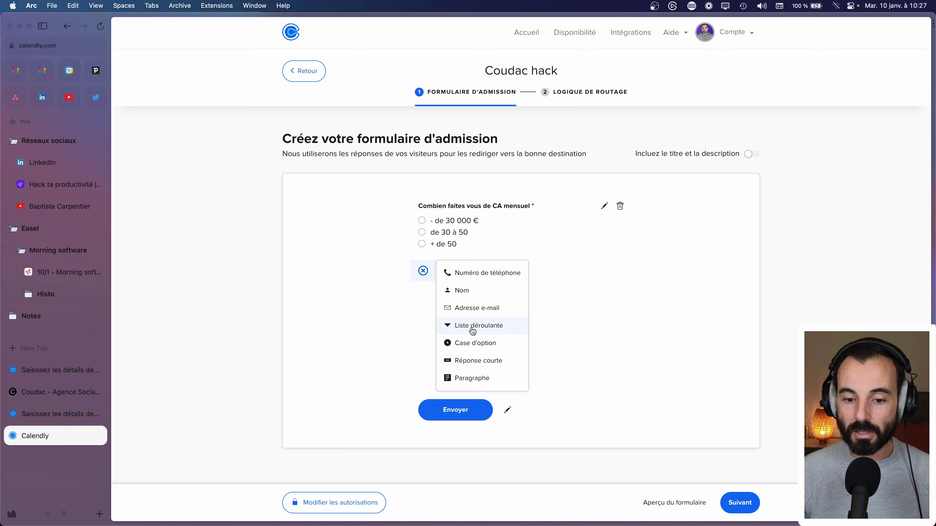
left_click(471, 345)
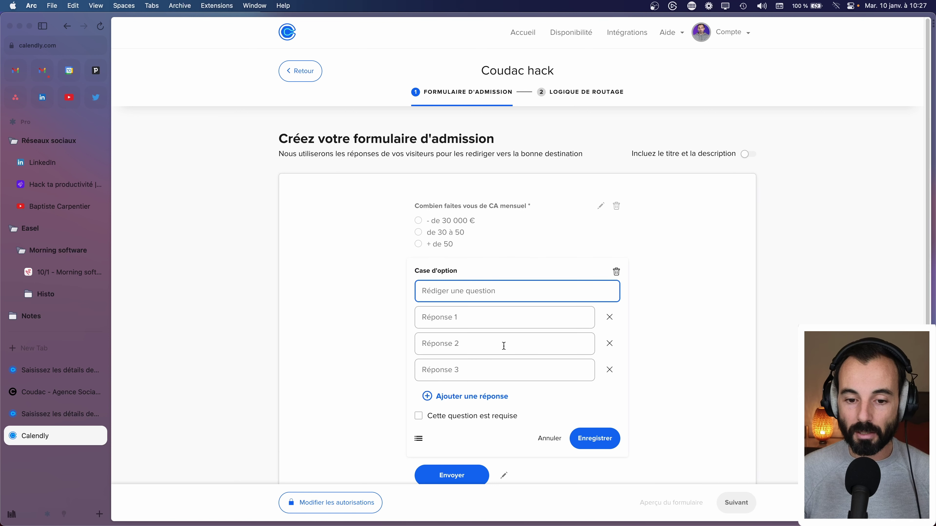
type("SQu")
type("ue qu")
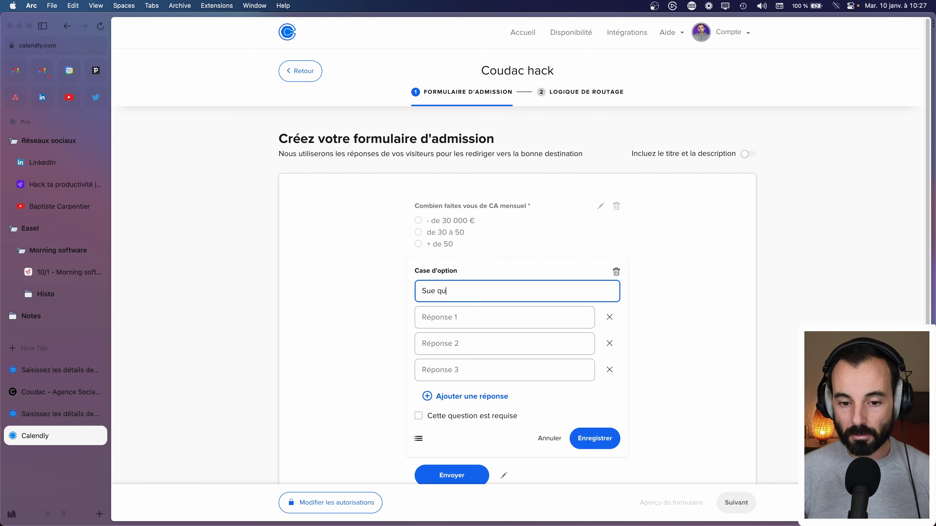
type("el réseau voulez vous communique")
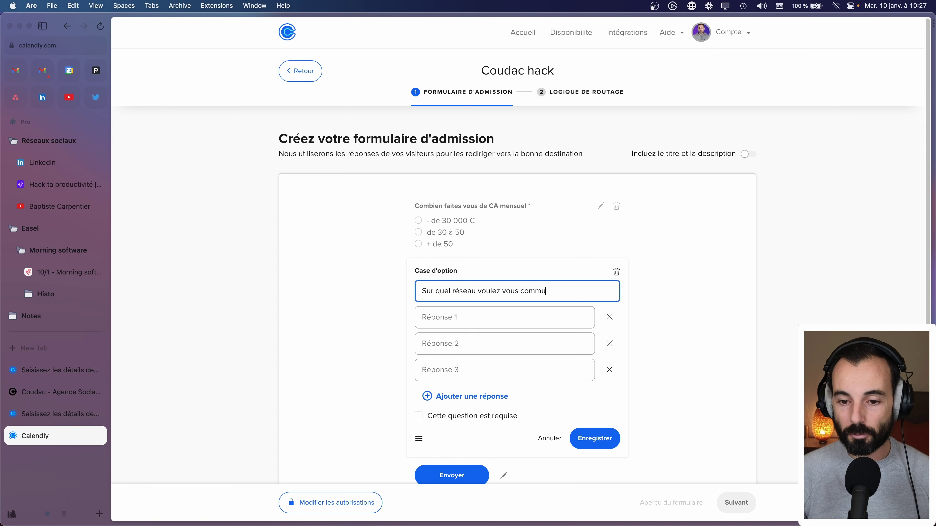
Give the network question the answers Facebook, Linkedin and TikTok, and save it
left_click(470, 324)
type("Facebook")
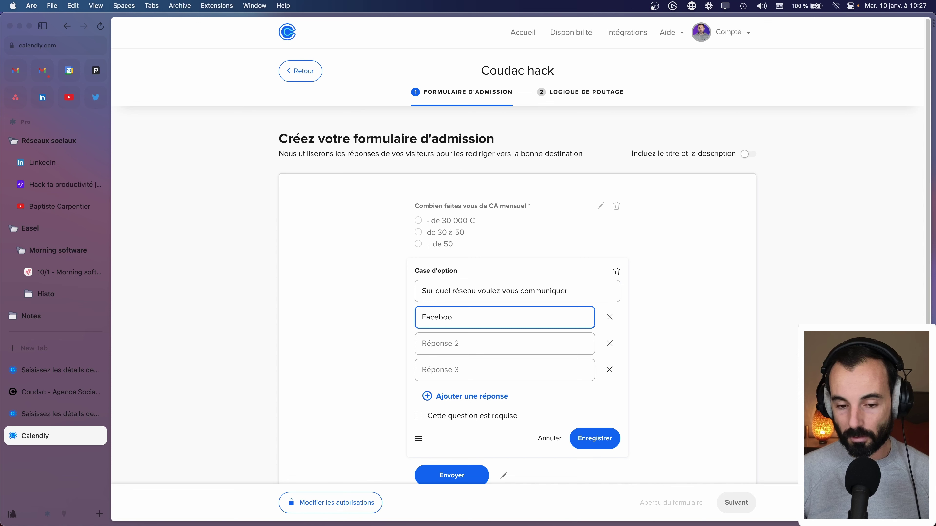
left_click(477, 347)
type("Lonkedin,")
left_click(476, 371)
type("TikTok")
triple_click(439, 344)
type("Linkedin")
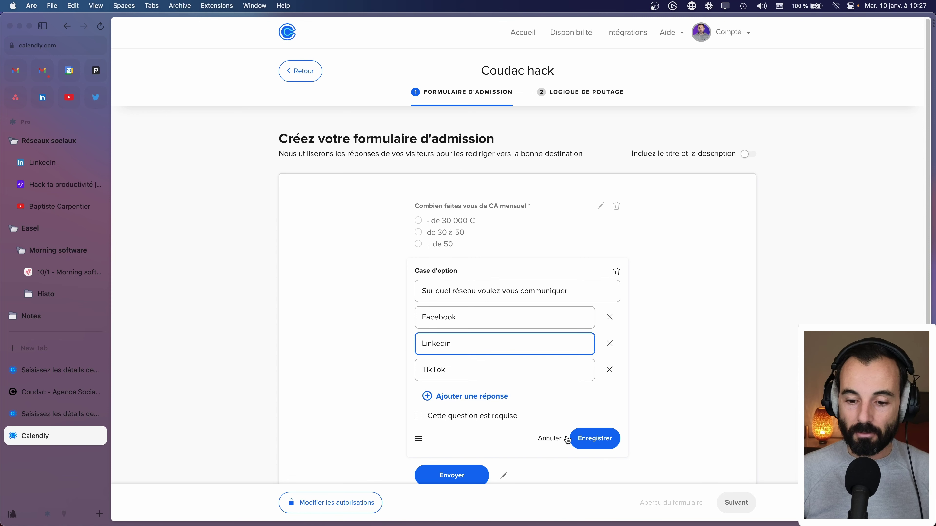
left_click(595, 438)
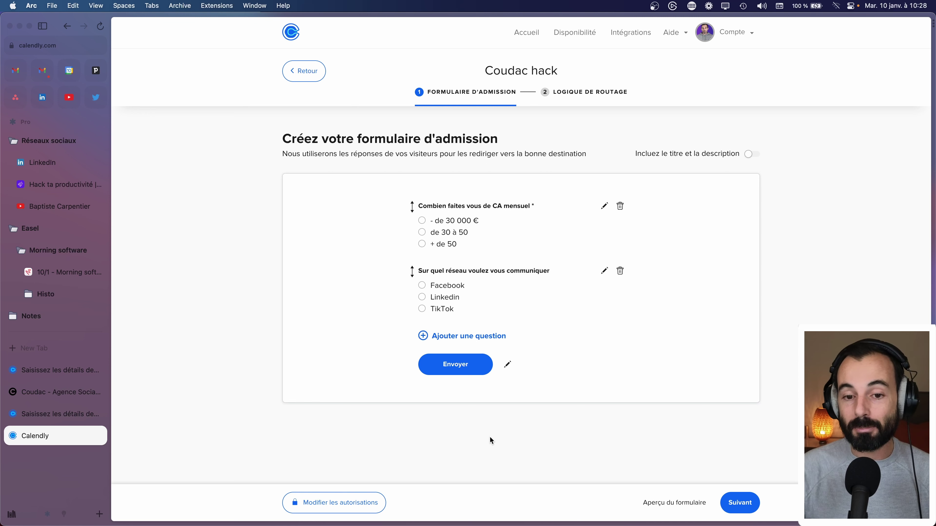
In the routing logic, add a route for when "Combien faites vous de CA mensuel" est "- de 30 000 €"
left_click(741, 511)
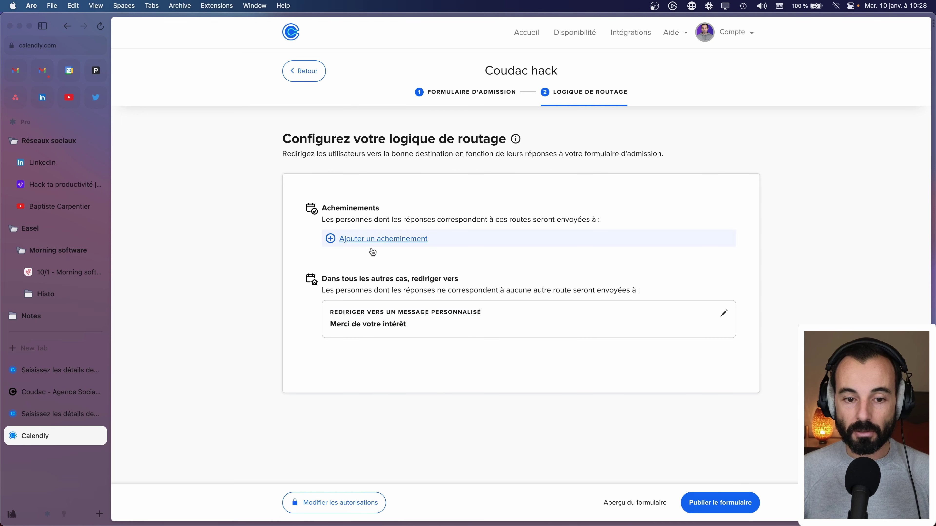
left_click(385, 243)
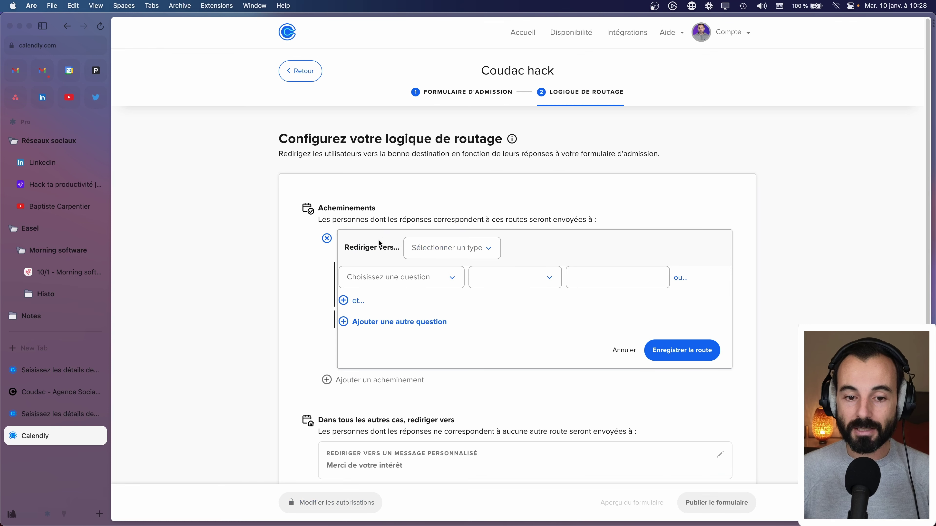
left_click(395, 277)
left_click(409, 308)
left_click(523, 285)
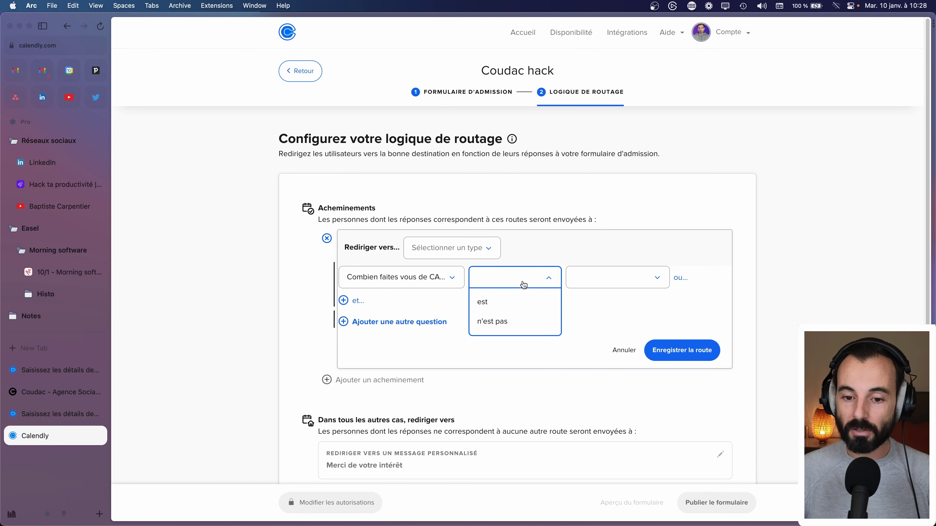
left_click(514, 301)
left_click(608, 276)
left_click(613, 300)
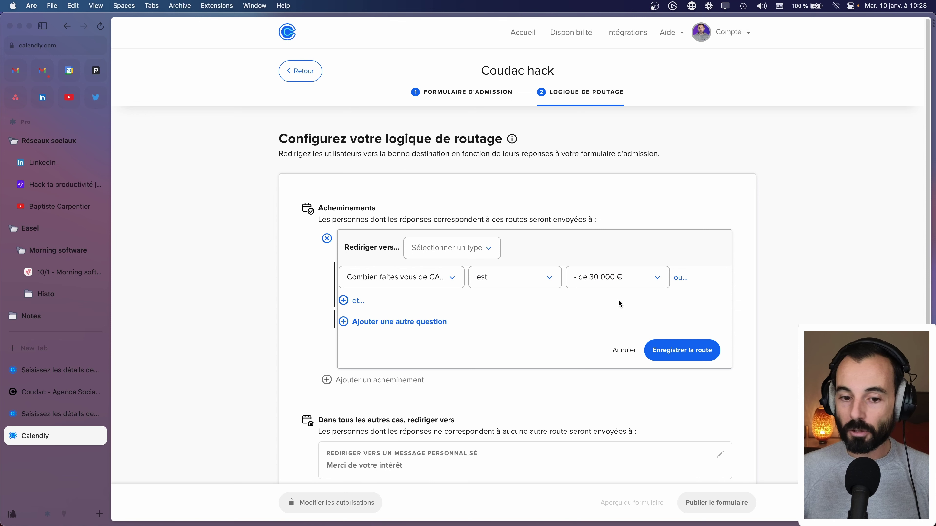
left_click(689, 346)
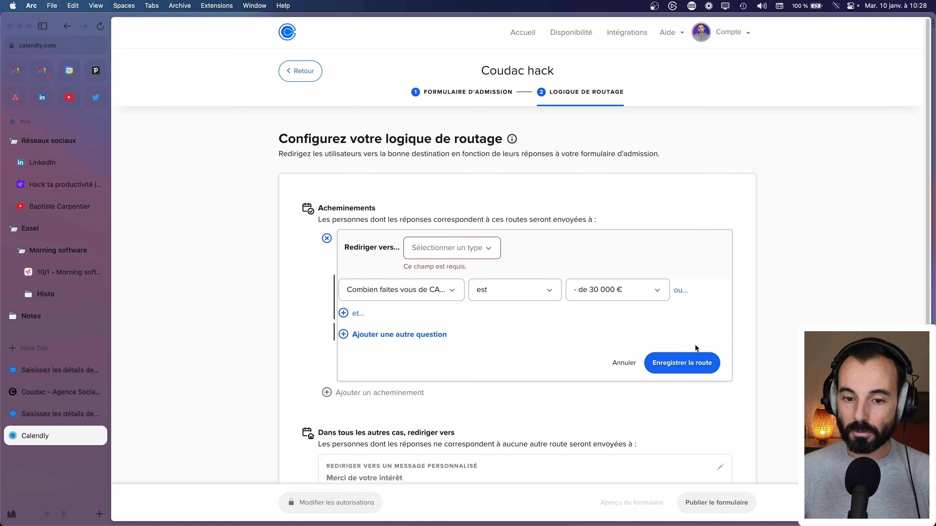
Set the route's redirect type to URL externe and copy the partner programme's Typeform link from Coudac's booking page
left_click(453, 251)
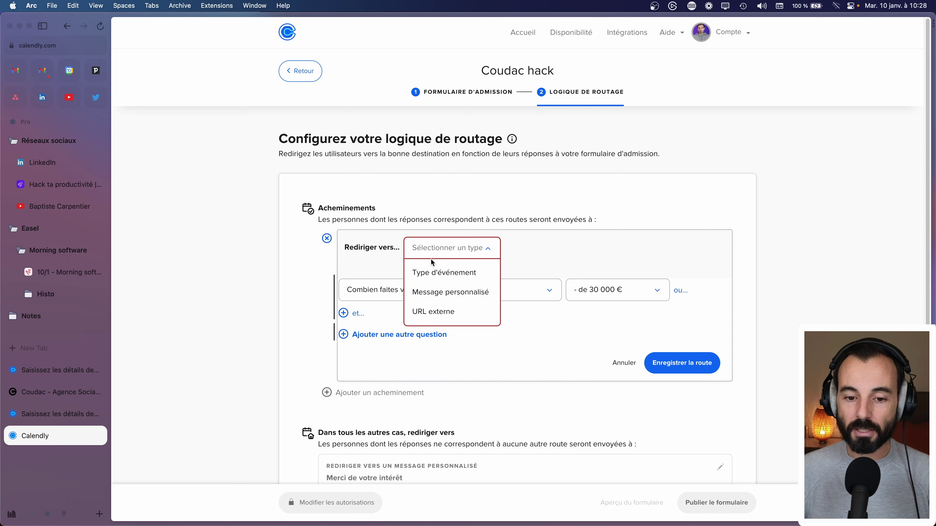
left_click(433, 312)
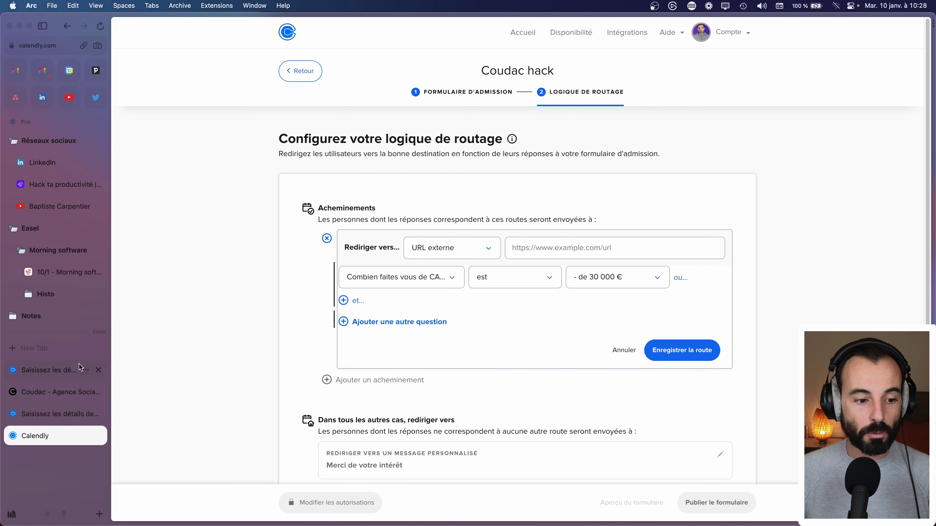
left_click(56, 370)
left_click(286, 80)
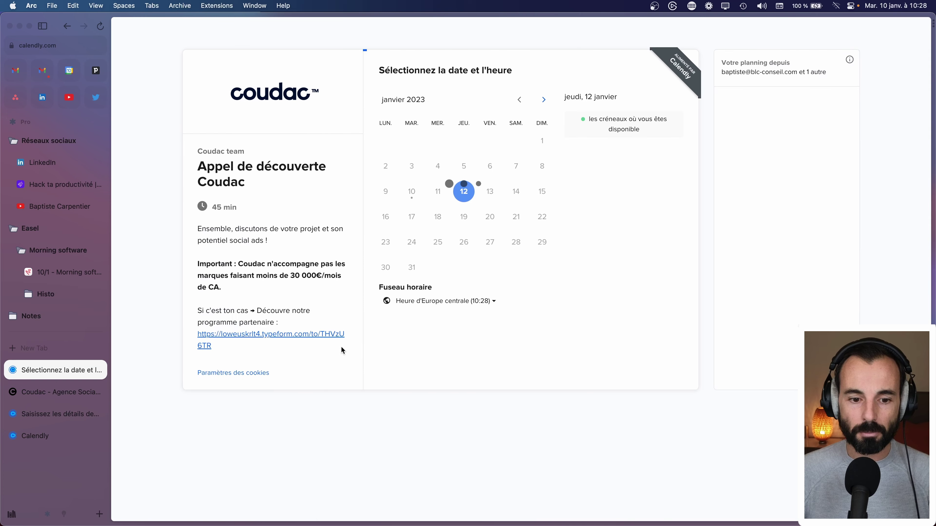
left_click_drag(340, 345, 196, 336)
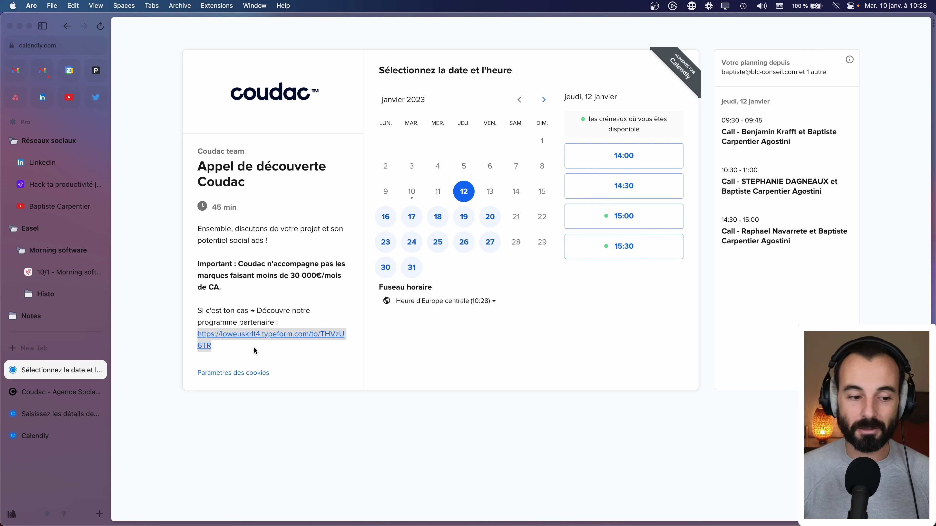
left_click(26, 437)
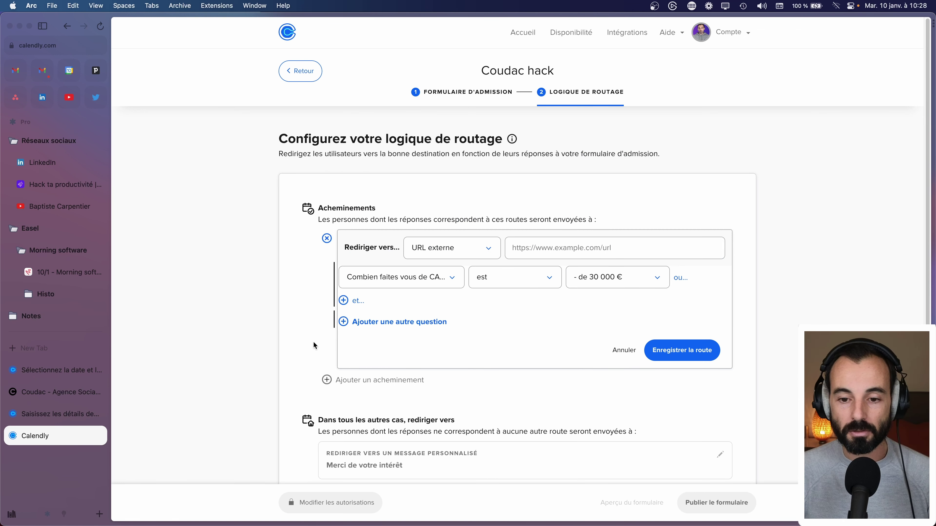
left_click(536, 247)
type("https://loveuskrlt4.typeform.com/to/THVzU6TR")
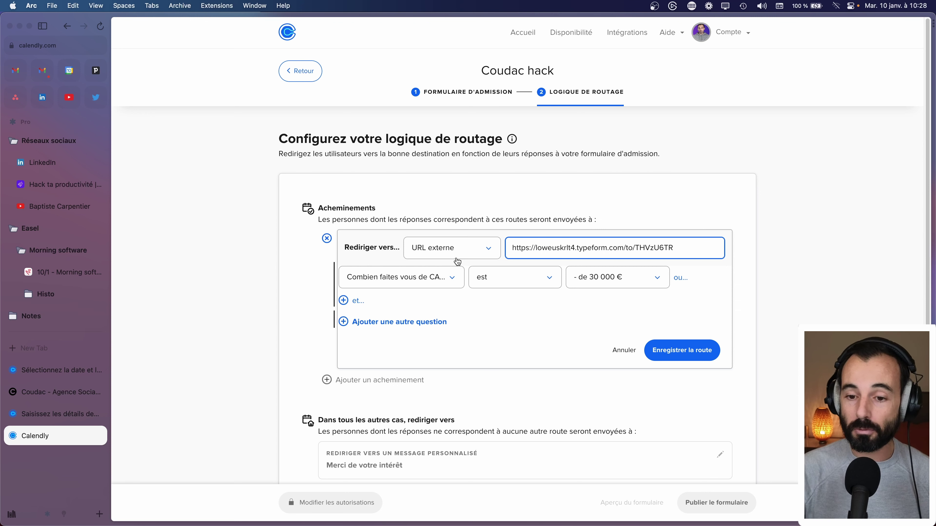
left_click(703, 350)
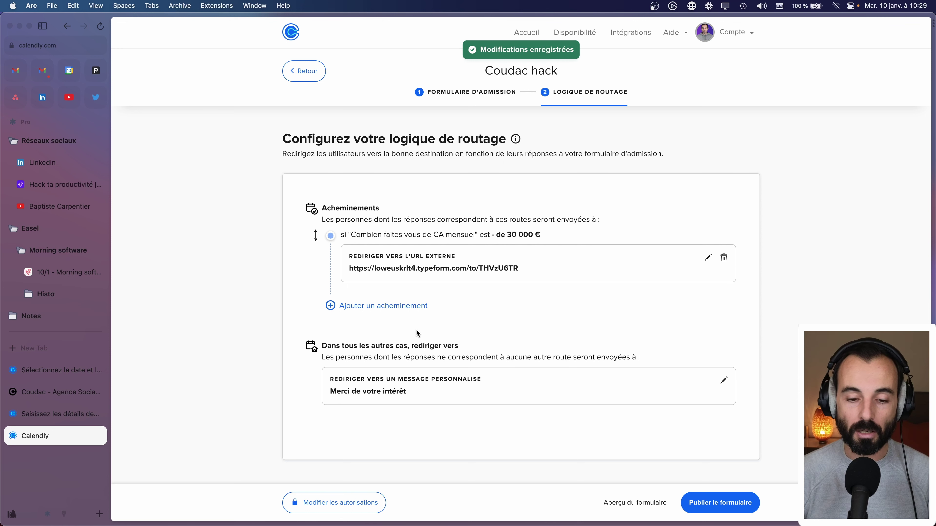
Add a second route that redirects to the event type (Type d'événement) "1h"
left_click(376, 311)
left_click(441, 321)
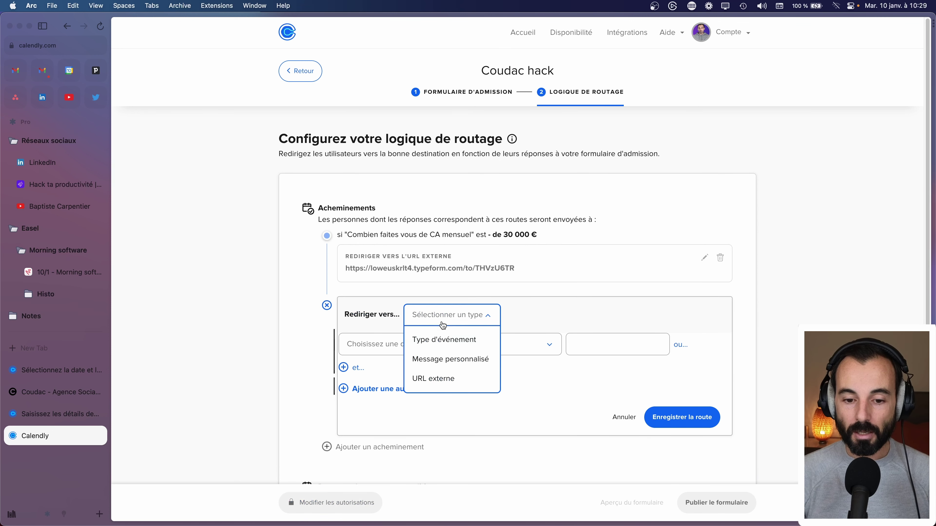
left_click(444, 339)
left_click(397, 345)
left_click(620, 315)
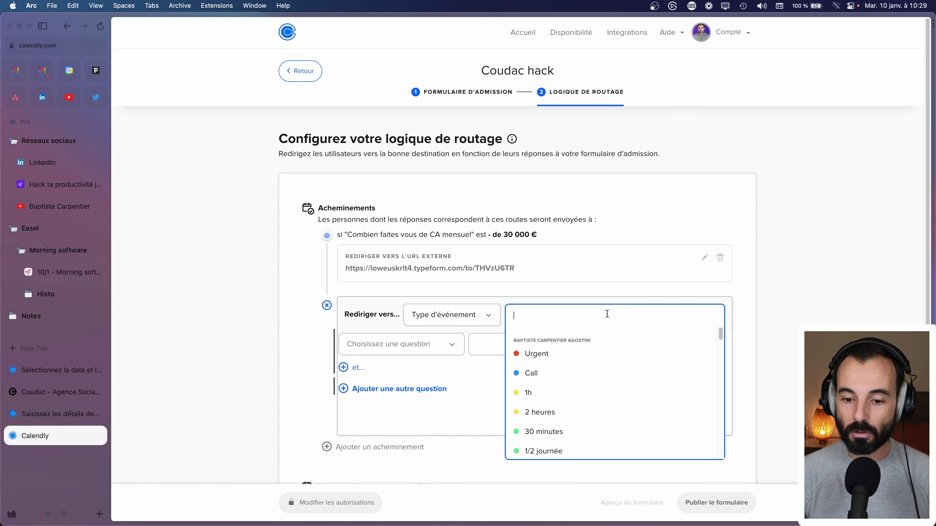
left_click(548, 397)
Set the second route's condition to "Sur quel réseau voulez vous communiquer" est Facebook
left_click(379, 346)
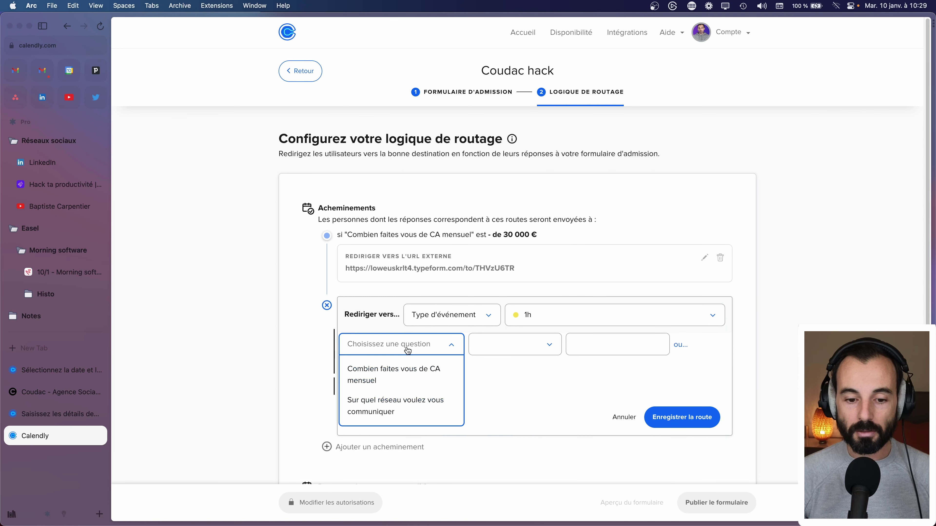
left_click(393, 409)
left_click(534, 350)
left_click(482, 369)
left_click(620, 347)
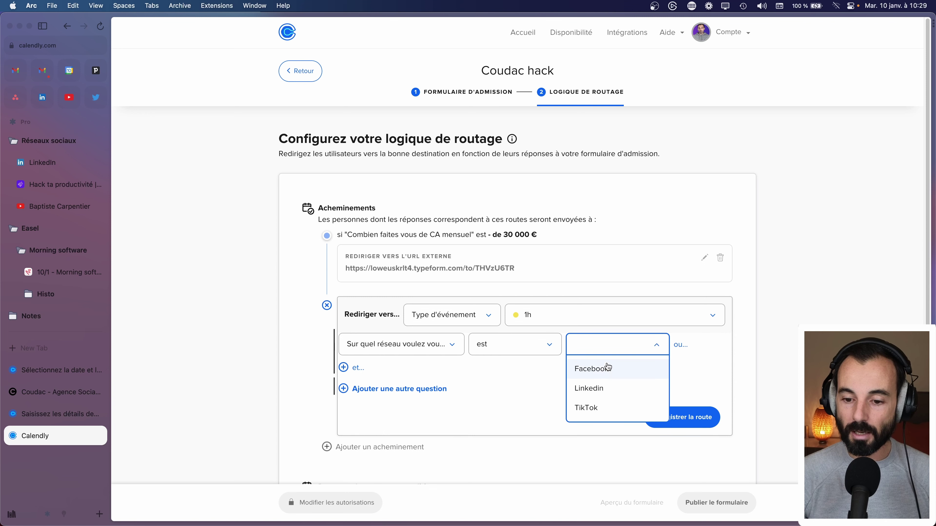
left_click(603, 373)
Change the second route's destination event type to "Call"
left_click(563, 321)
scroll(553, 369, "down", 3)
scroll(549, 339, "up", 3)
scroll(527, 357, "down", 5)
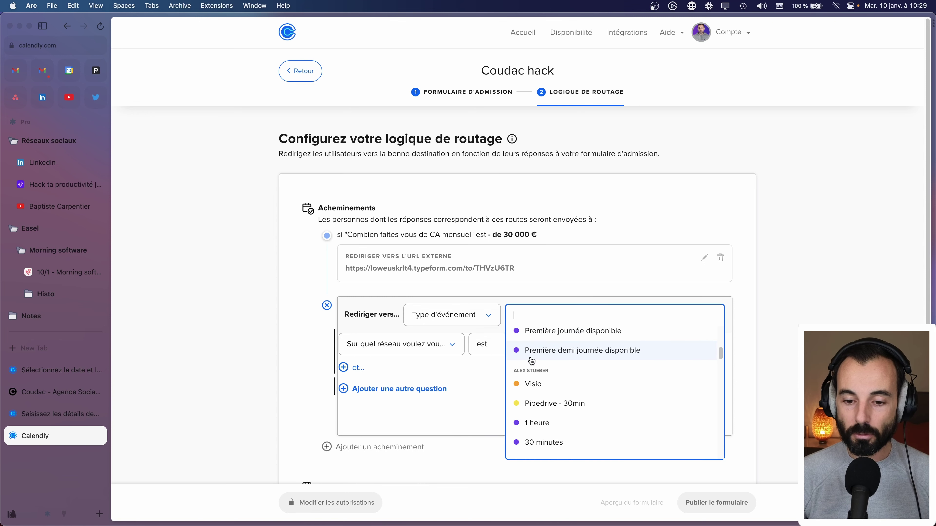
scroll(532, 365, "down", 2)
scroll(542, 347, "up", 1)
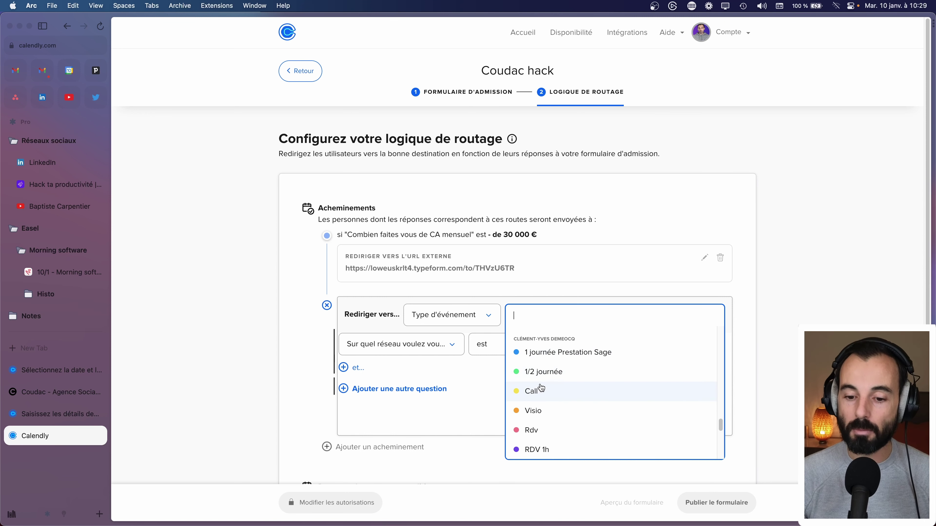
left_click(543, 396)
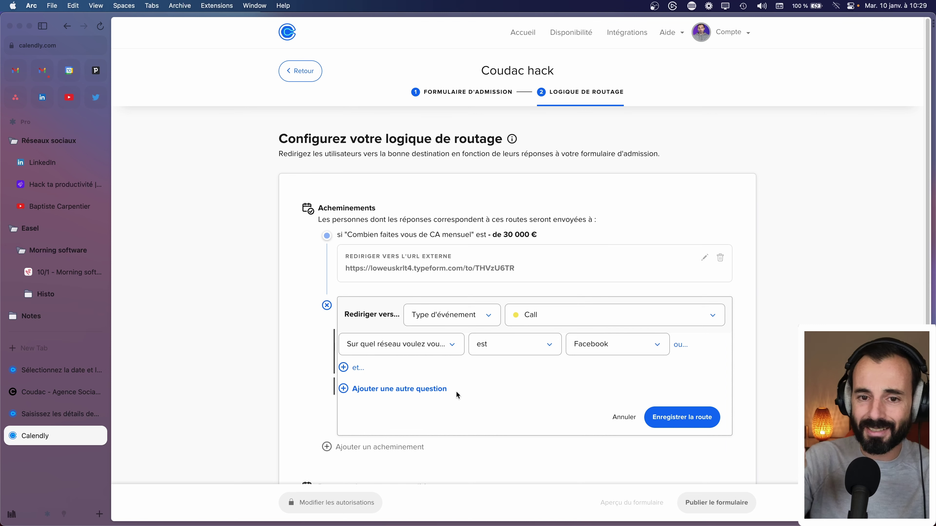
Save the second route and publish the Coudac hack form
scroll(472, 398, "down", 4)
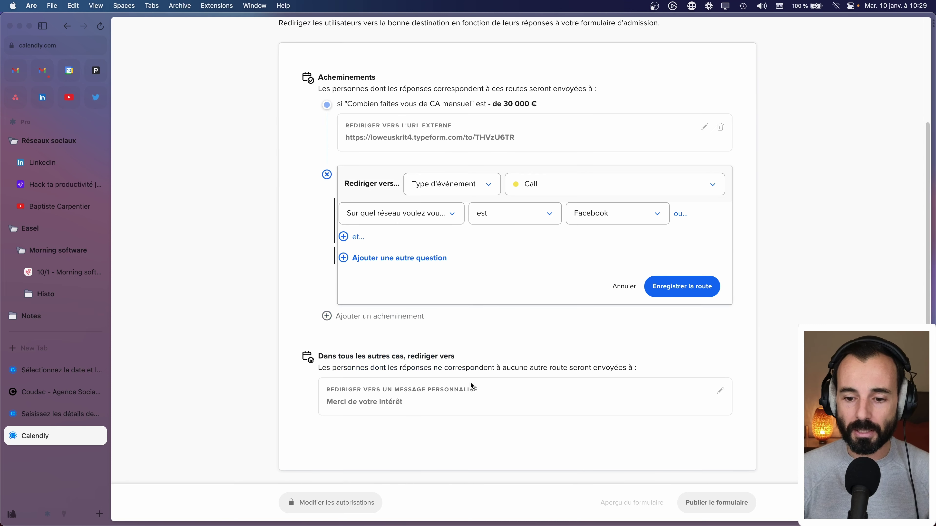
scroll(401, 469, "up", 4)
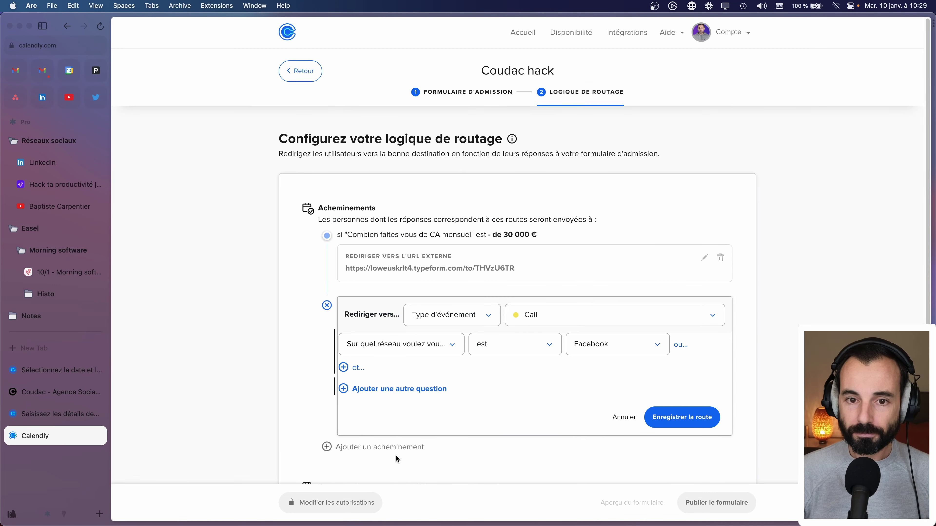
left_click(477, 93)
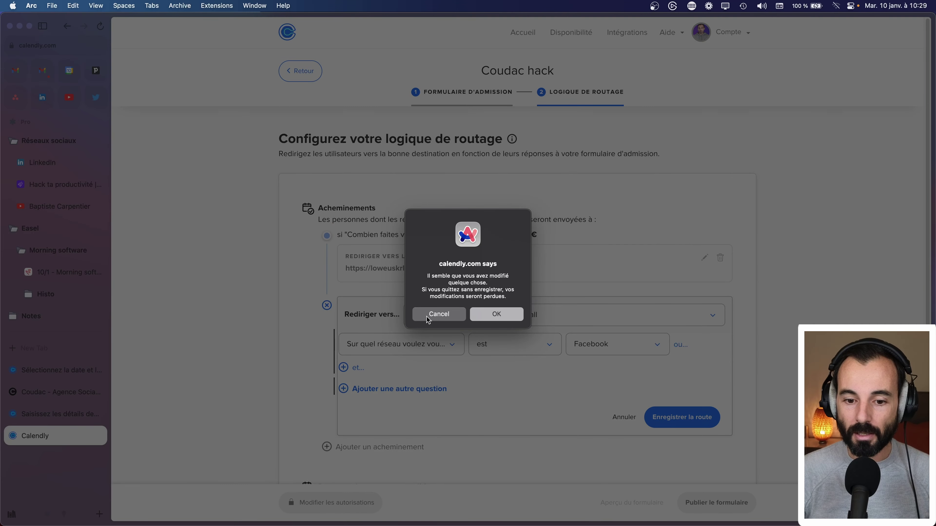
left_click(446, 314)
left_click(682, 417)
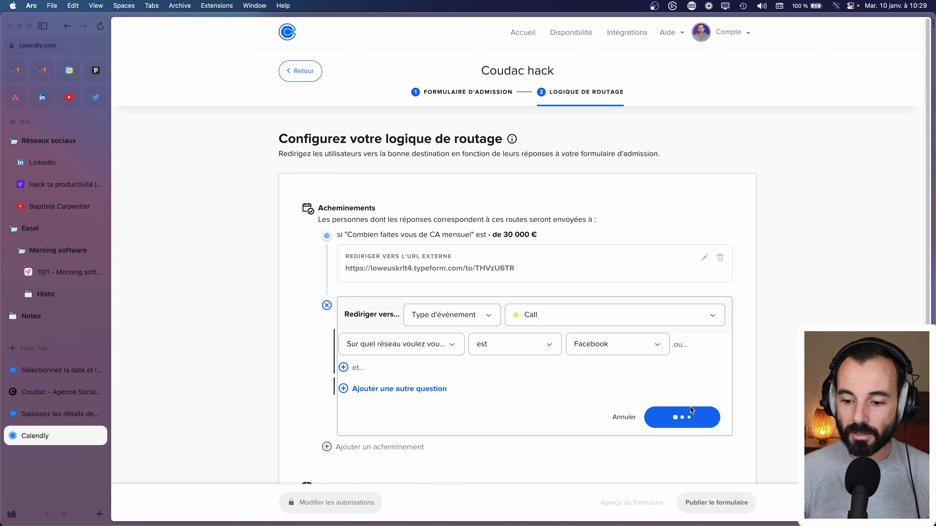
left_click(721, 508)
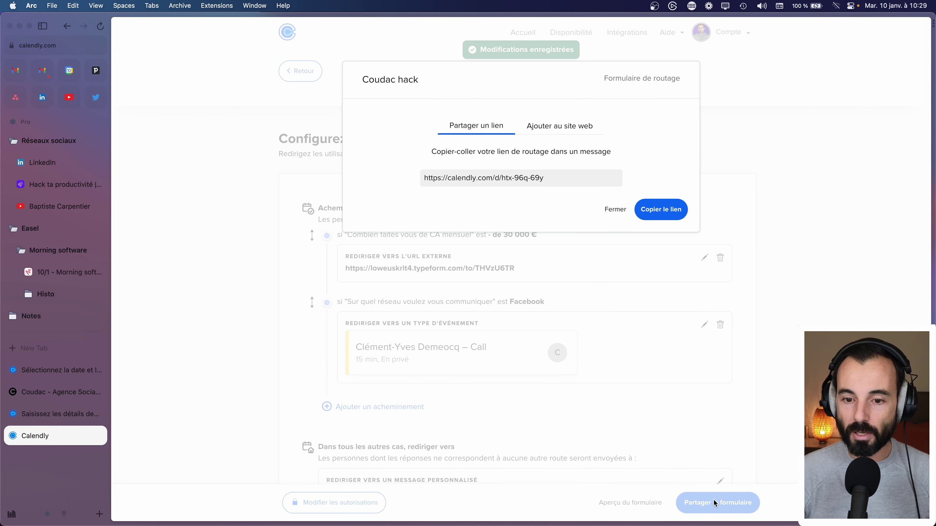
left_click(649, 211)
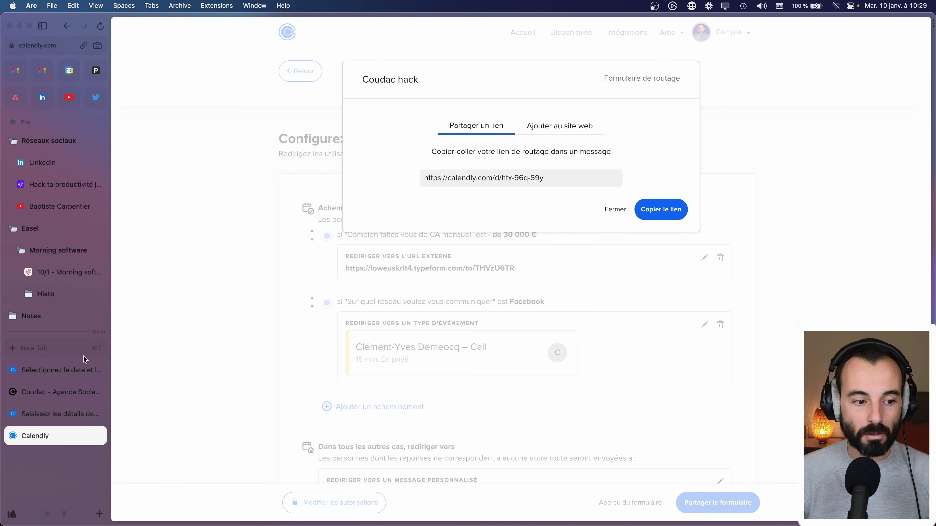
left_click(52, 349)
type("https://calendly.com/d/htx-96q-69y")
key("Return")
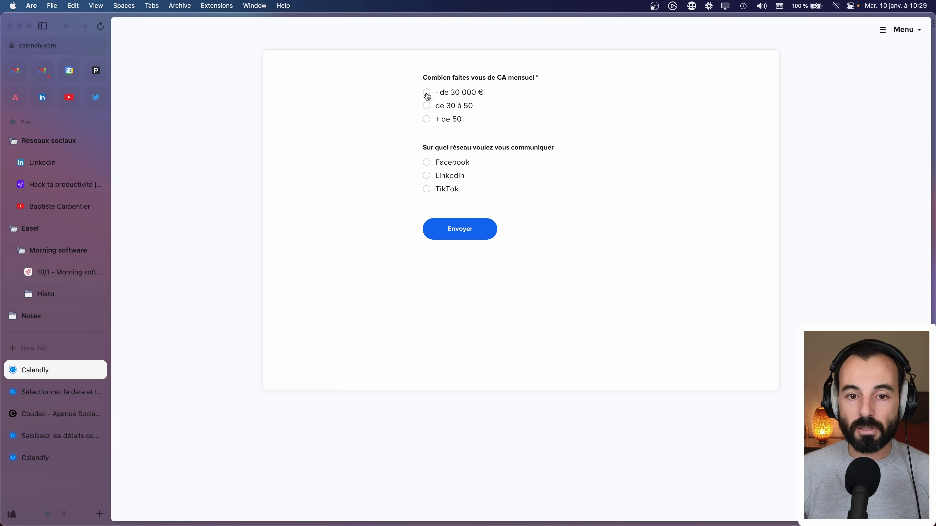
Submit a test response with "- de 30 000 €" monthly revenue and Linkedin, and return to the routing form editor
left_click(426, 176)
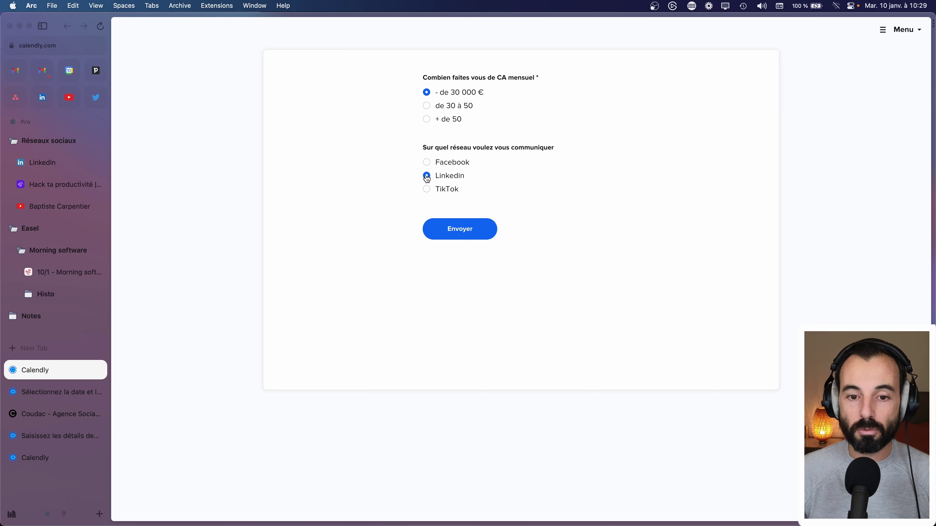
left_click(462, 231)
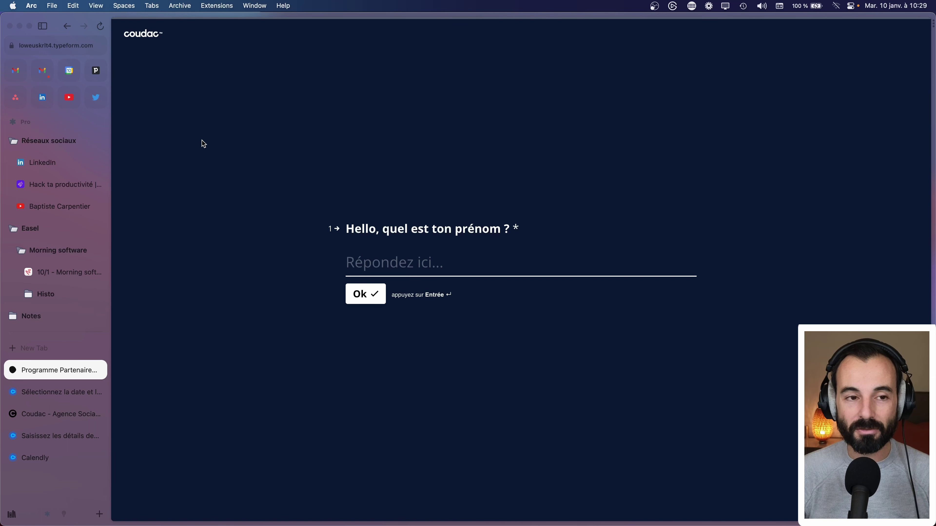
left_click(42, 459)
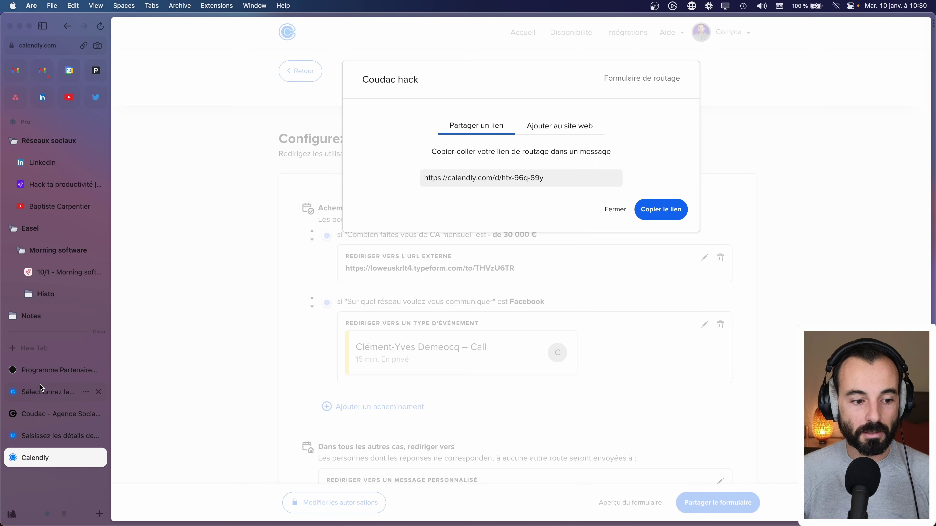
On Coudac's booking page, open the partner programme's Typeform link and highlight the 30 000€/mois disclaimer
left_click(59, 391)
left_click(234, 337)
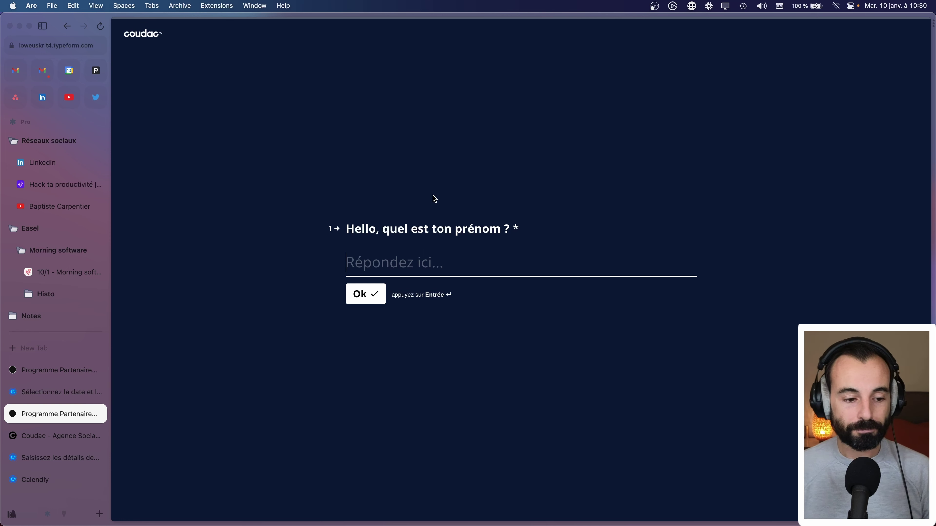
left_click(55, 393)
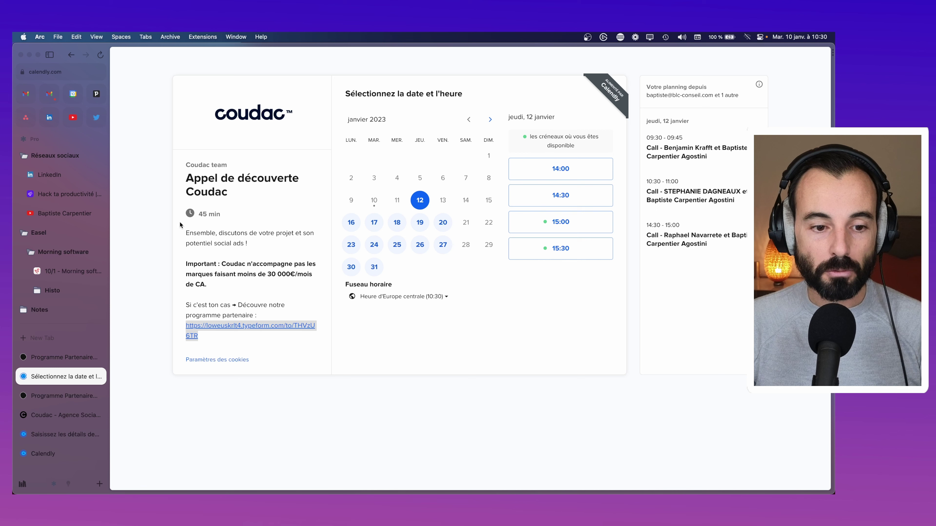
left_click(184, 274)
left_click_drag(187, 264, 221, 341)
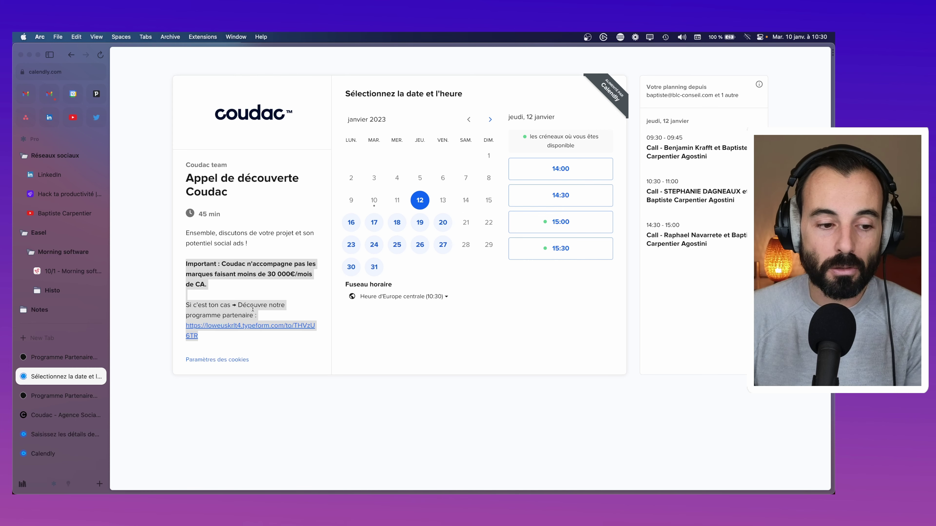
Open Coudac's current website from the Morning software easel and go to its discovery call booking page
left_click(66, 416)
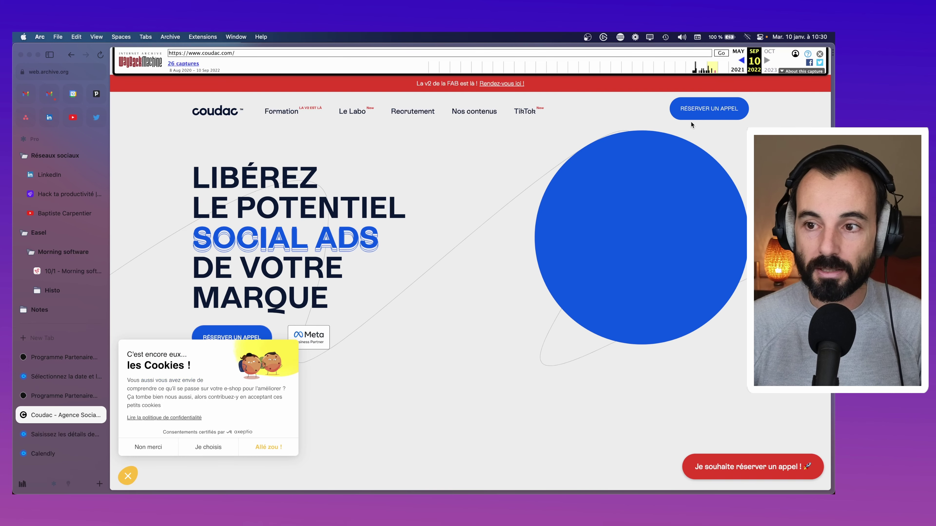
left_click(70, 271)
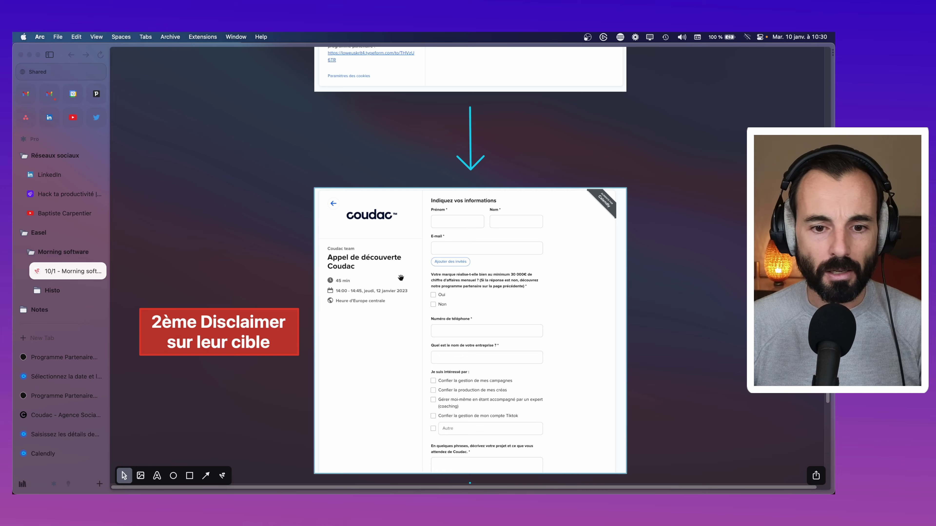
scroll(308, 285, "up", 5)
scroll(308, 285, "up", 10)
left_click(286, 262)
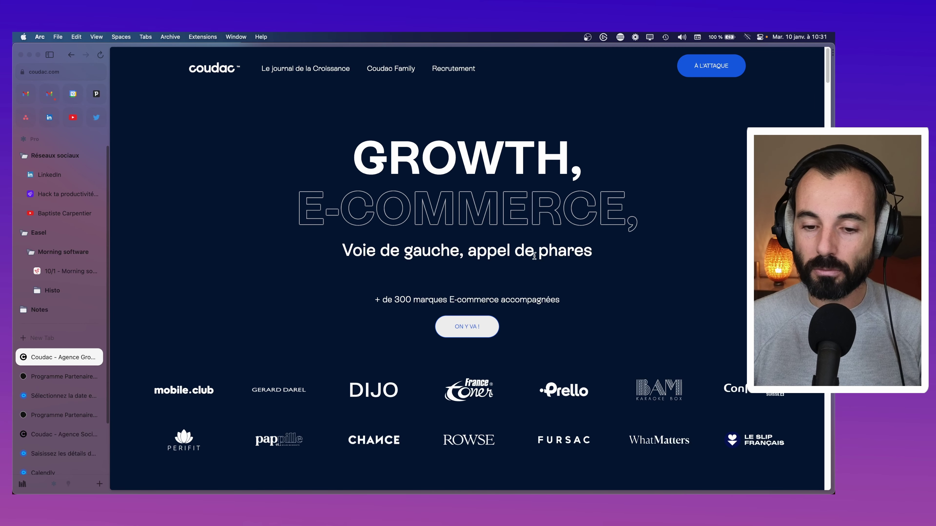
left_click(474, 334)
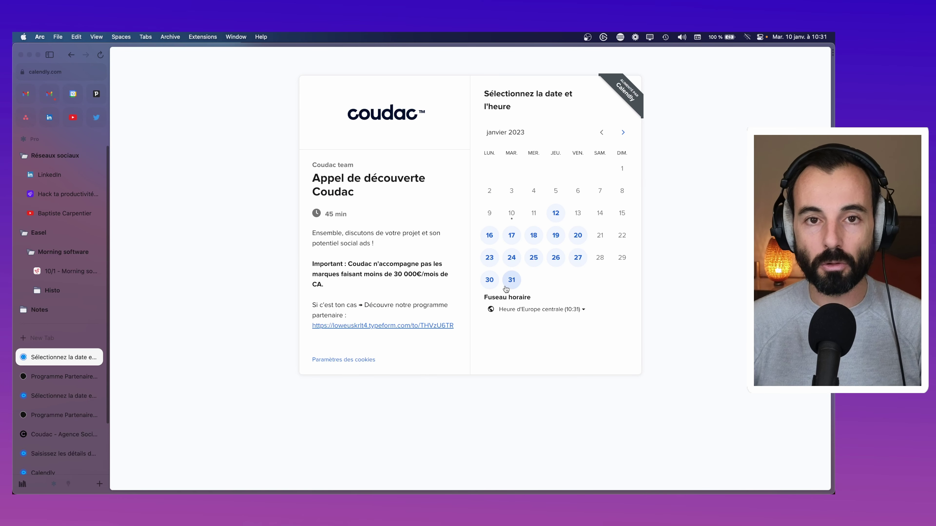
Choose the 14:00 slot on 12 January 2023 and continue to the booking details form
left_click(554, 214)
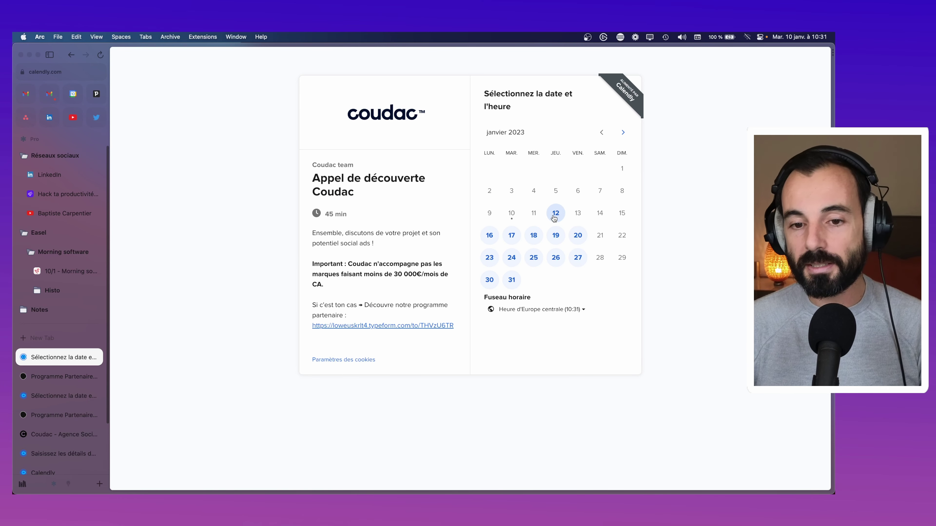
left_click(555, 176)
left_click(575, 176)
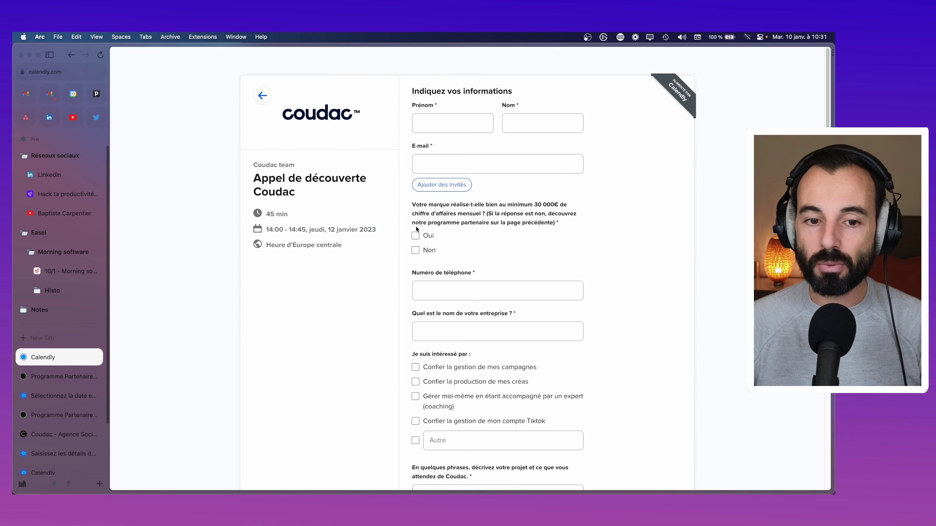
Examine the booking form's qualification questions, highlighting the one about the 30 000€ minimum monthly revenue
scroll(419, 292, "down", 10)
scroll(424, 240, "up", 10)
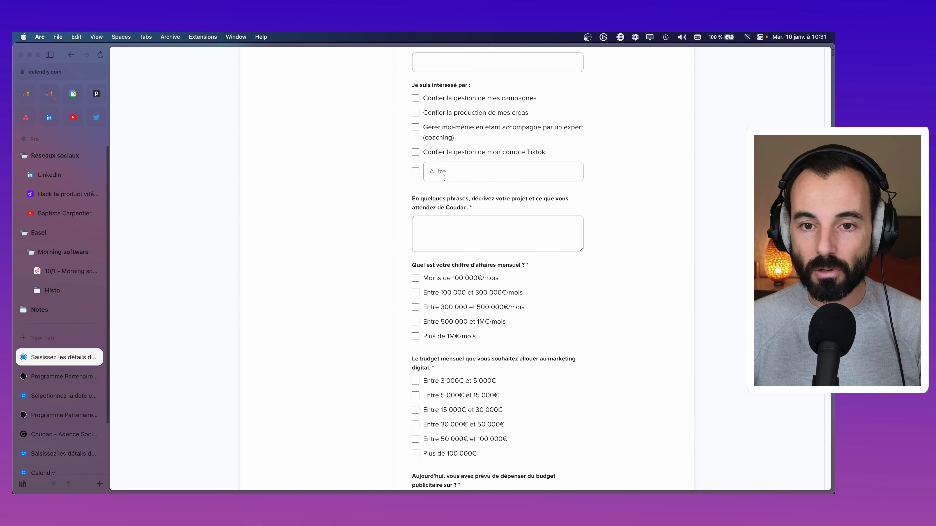
left_click_drag(408, 207, 456, 275)
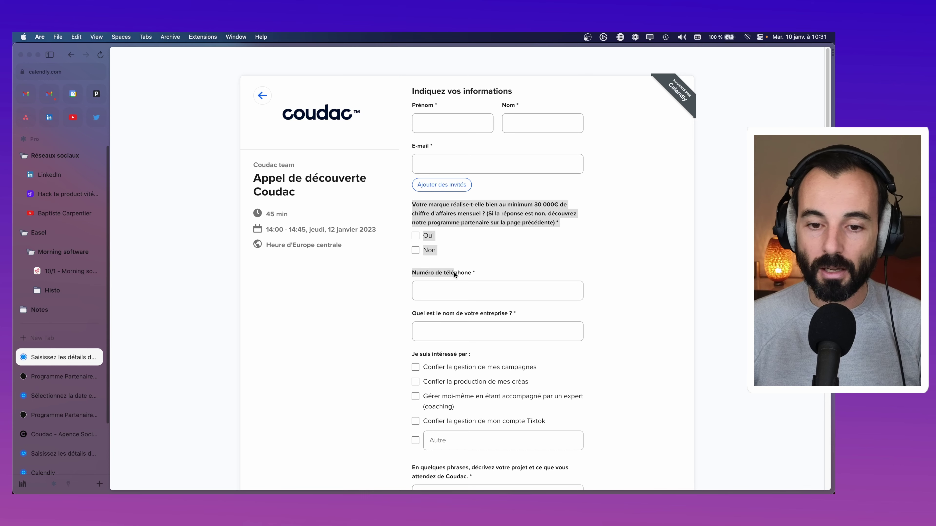
scroll(450, 274, "down", 10)
scroll(440, 275, "down", 6)
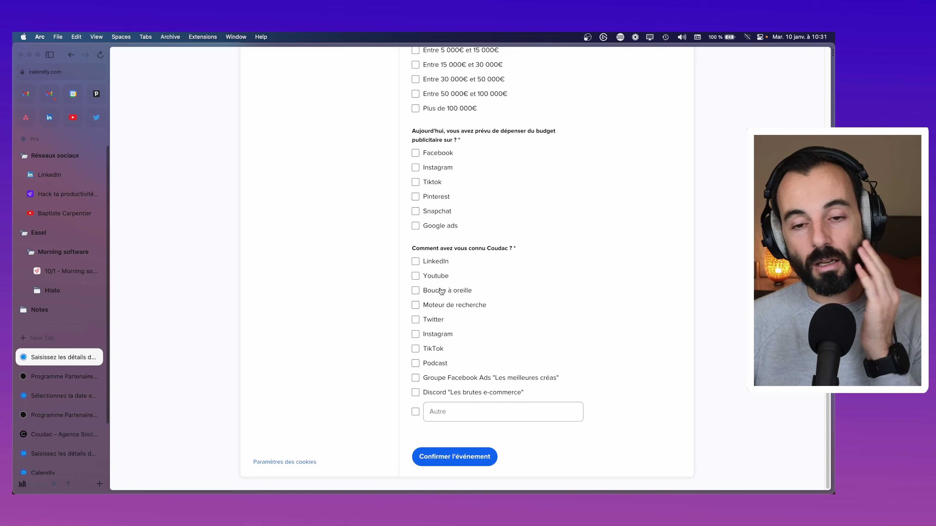
scroll(441, 291, "up", 8)
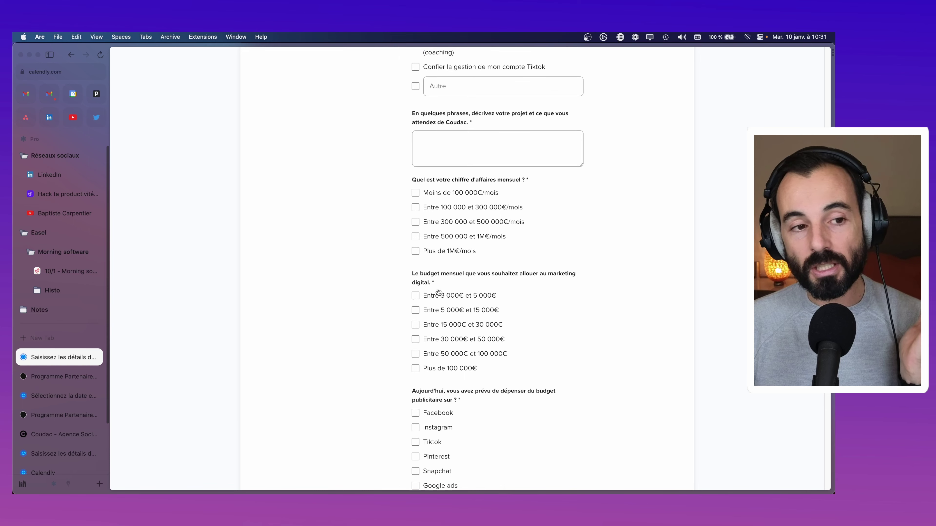
scroll(438, 291, "up", 6)
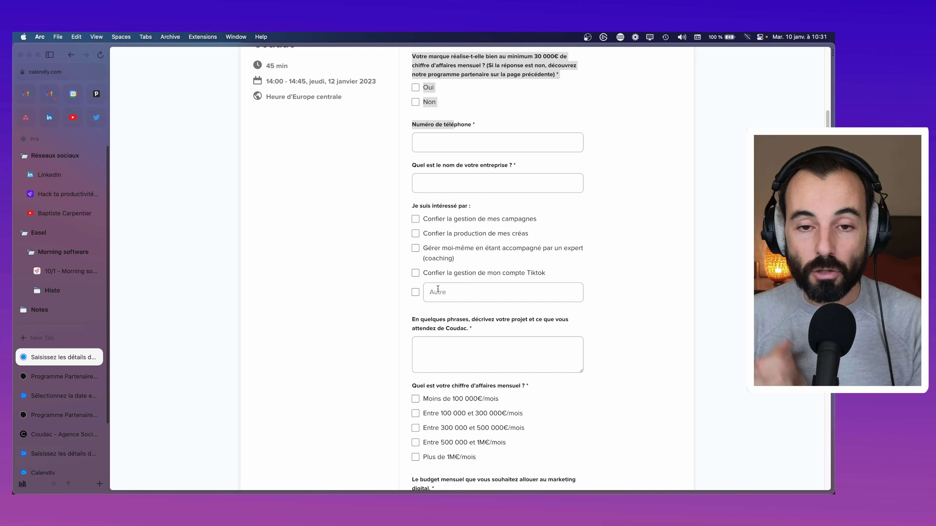
scroll(428, 218, "down", 1)
scroll(428, 219, "down", 6)
scroll(417, 319, "down", 6)
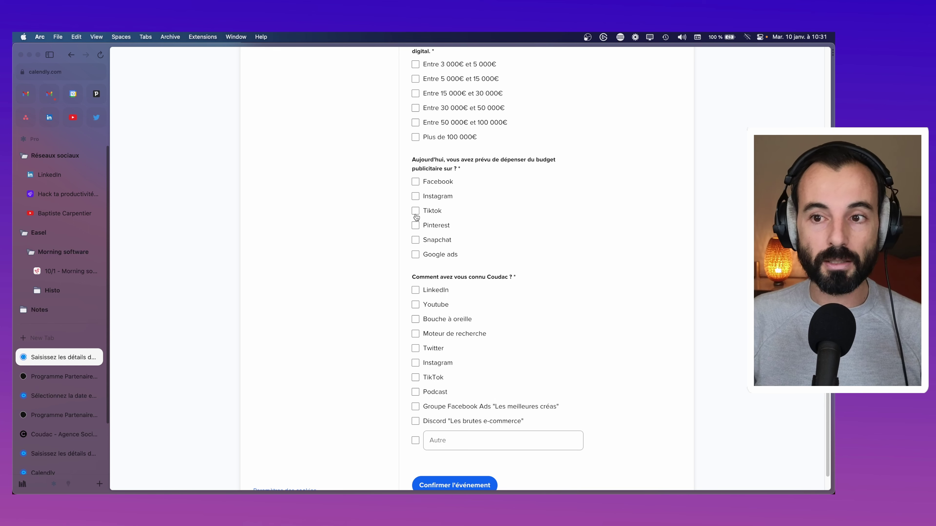
scroll(416, 216, "up", 6)
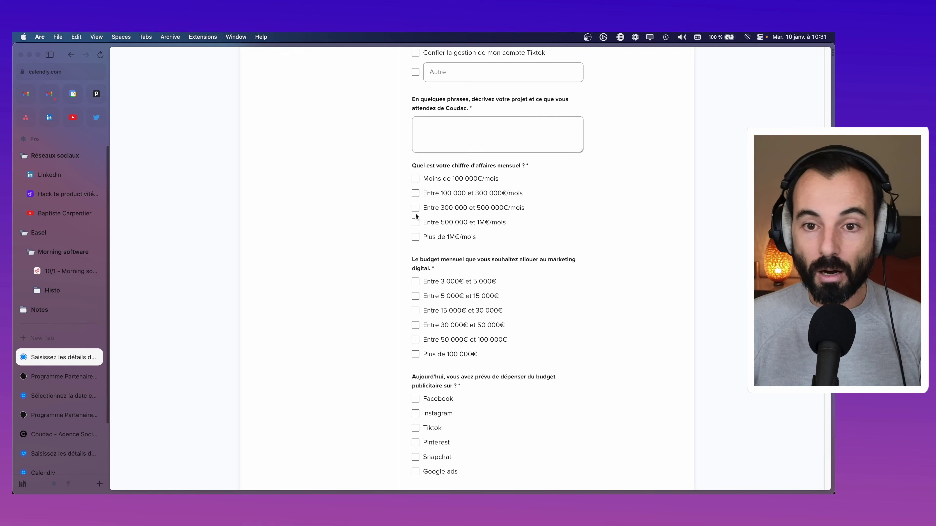
scroll(415, 213, "up", 7)
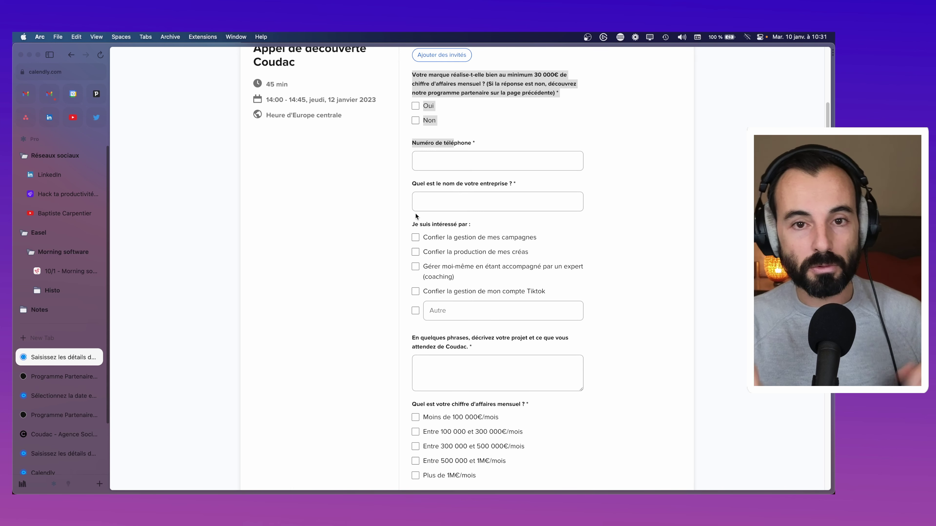
scroll(416, 216, "up", 4)
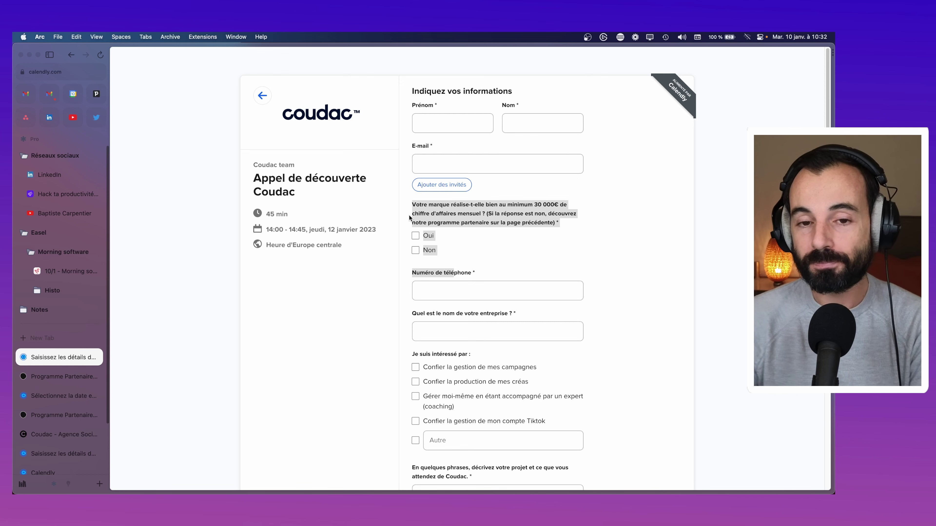
Leave the booking form, close the share dialog in the Coudac hack form editor and review its routing logic
left_click(265, 92)
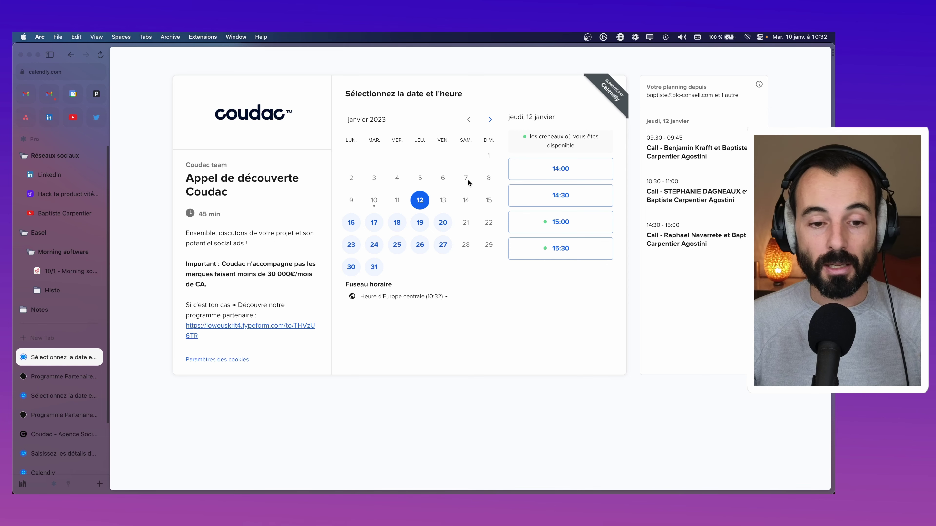
left_click(51, 472)
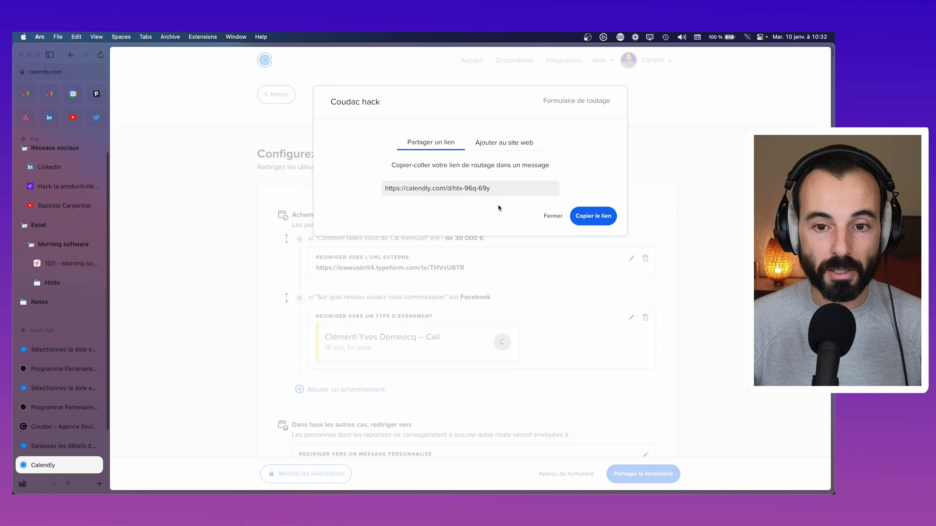
left_click(556, 217)
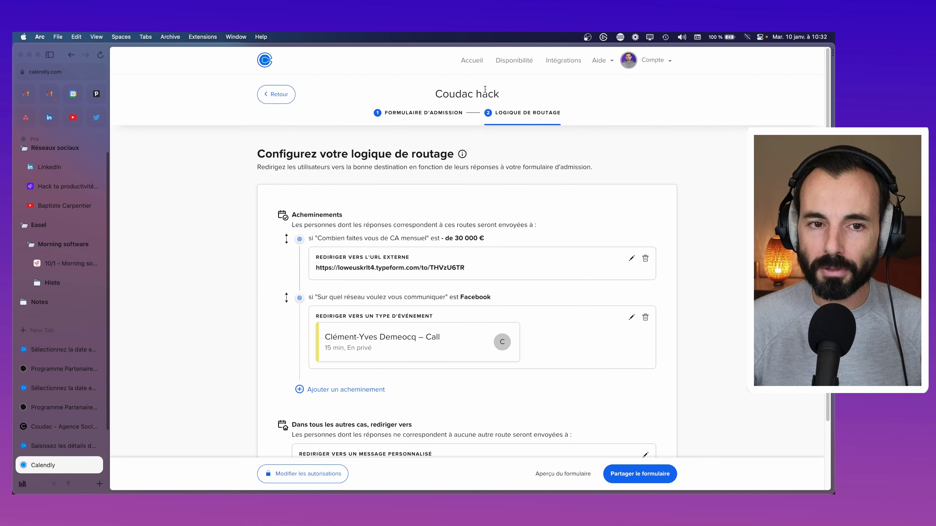
scroll(479, 103, "down", 3)
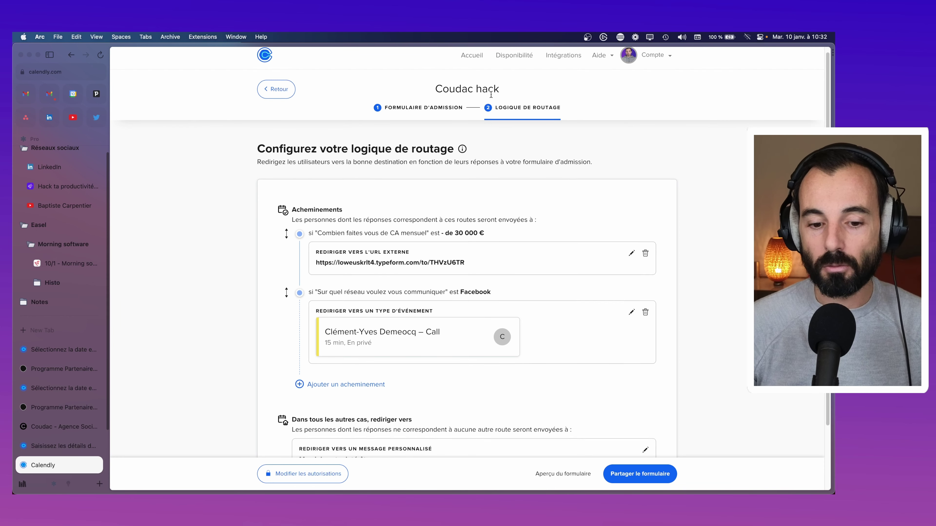
scroll(422, 251, "up", 3)
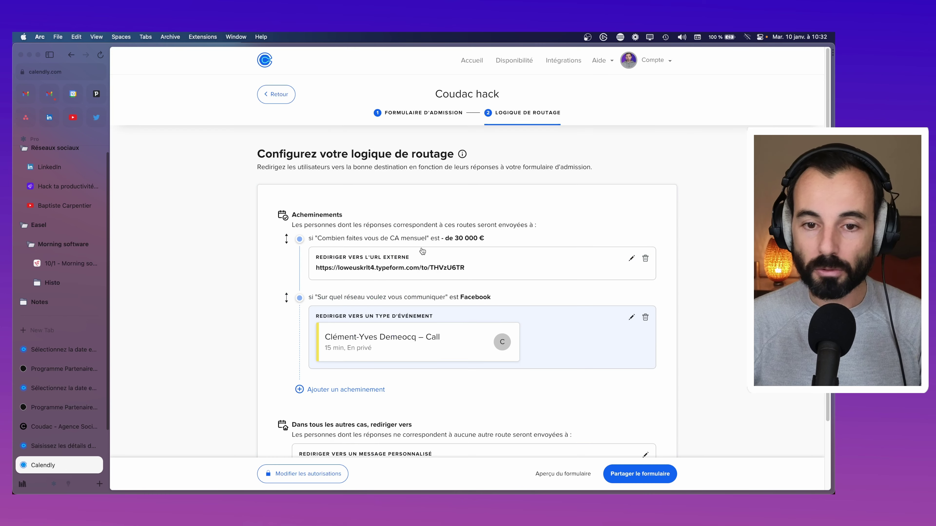